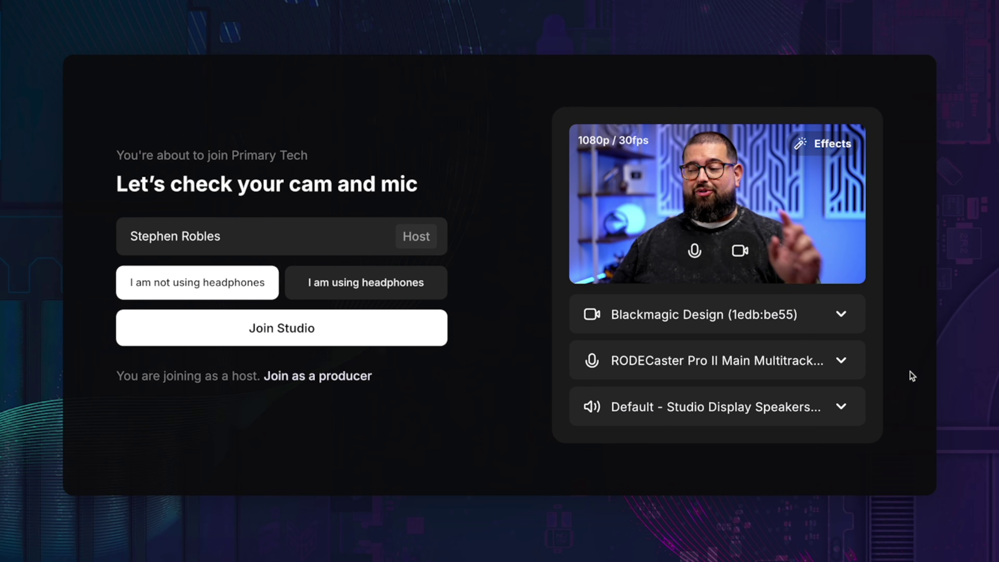
Check the camera and microphone choices and set the speaker output to RODECaster Pro II Main Multitrack
left_click(666, 331)
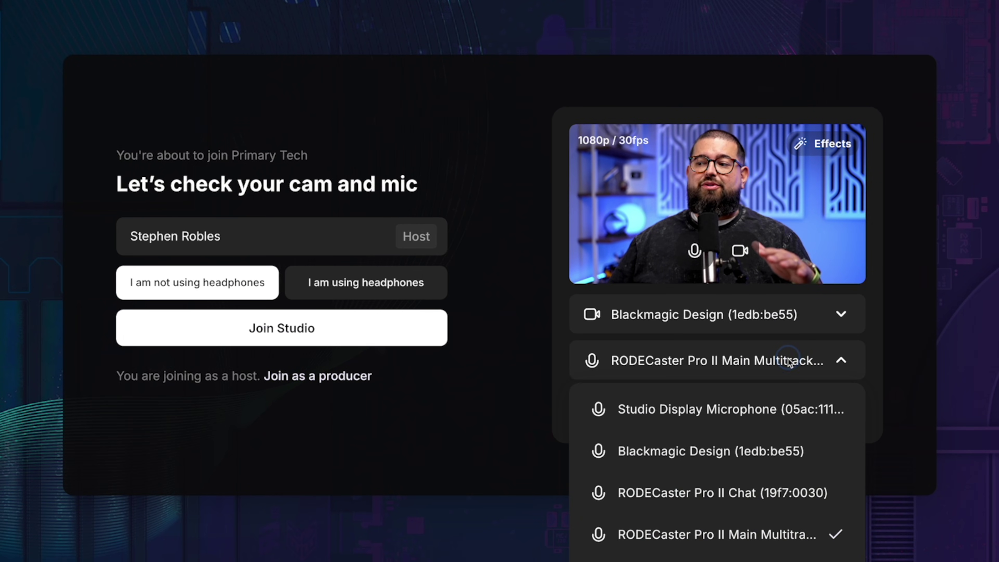
left_click(764, 361)
left_click(754, 409)
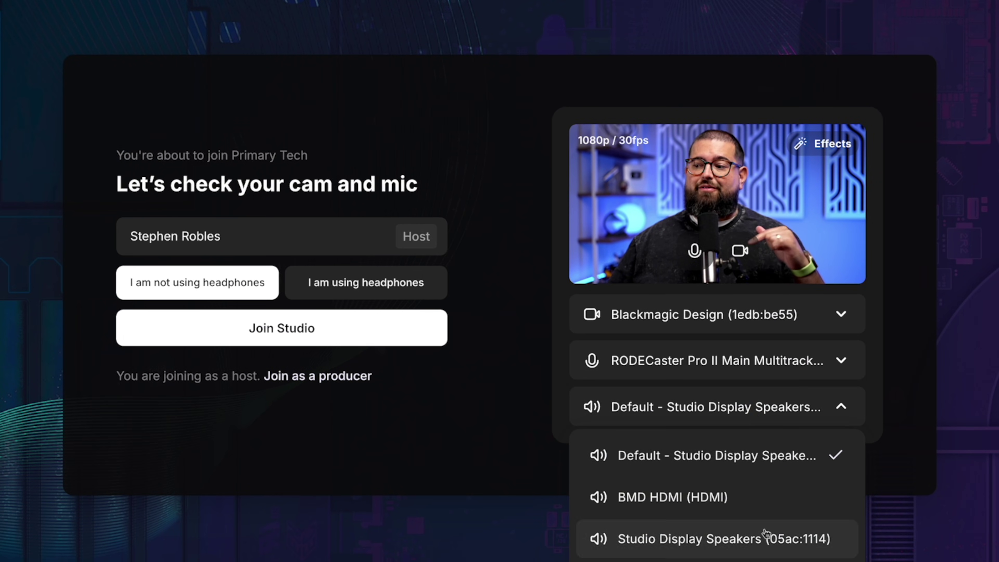
left_click(716, 559)
Declare that headphones are in use and join the Primary Tech studio as host
left_click(406, 291)
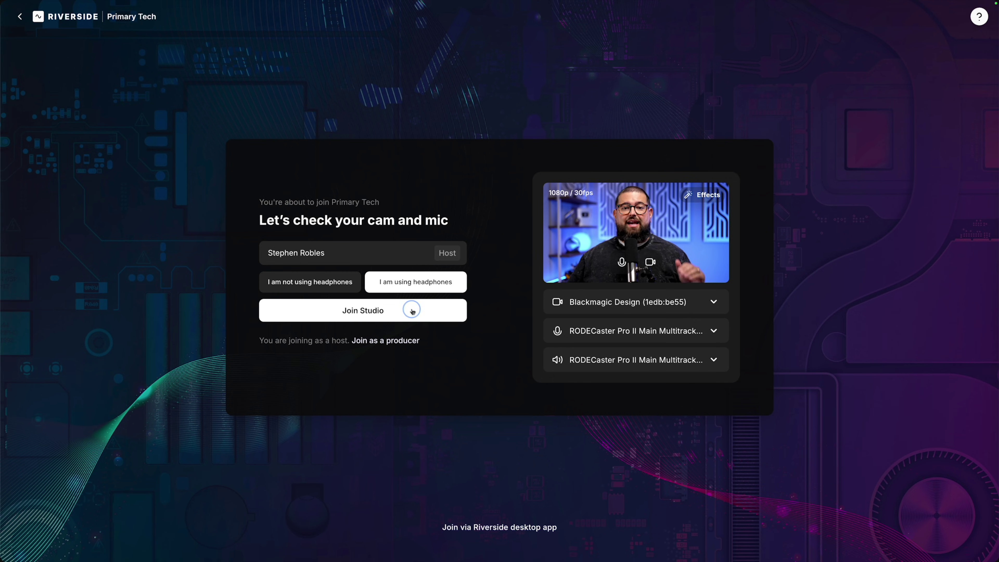
left_click(412, 310)
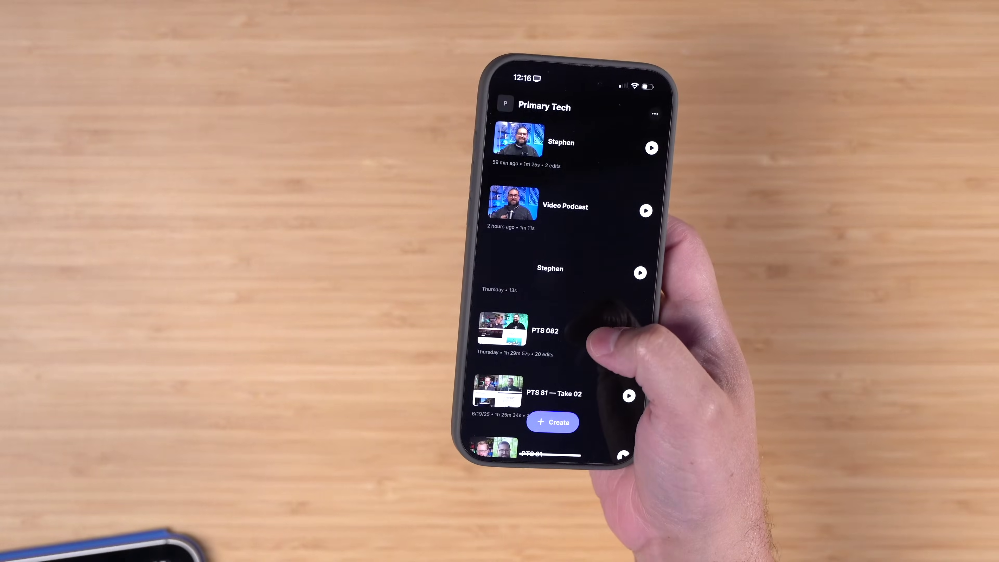
On the phone, start a recording session named Camera 2 and join the Primary Tech studio with the microphone muted
left_click(509, 422)
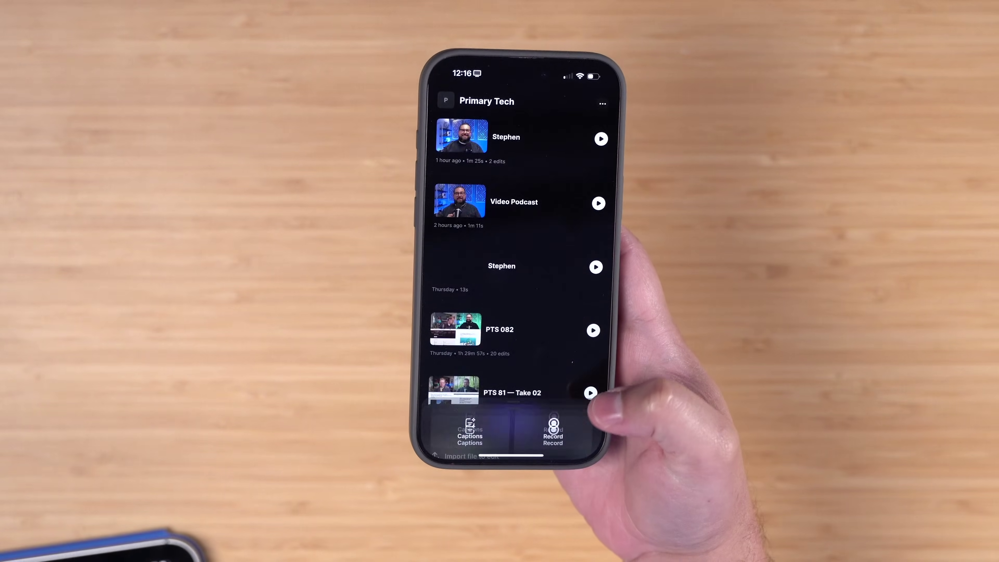
left_click(555, 360)
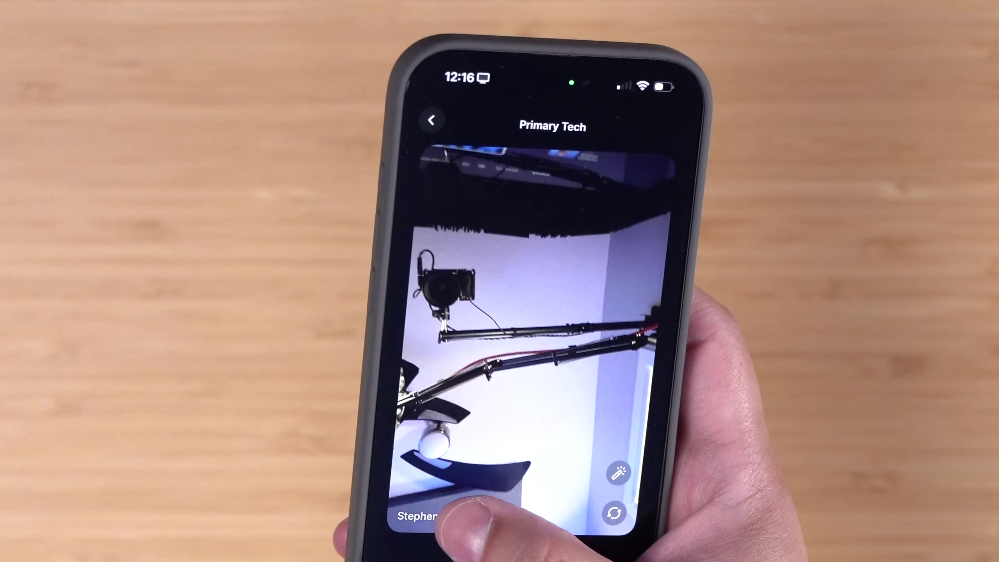
left_click(484, 372)
double_click(535, 339)
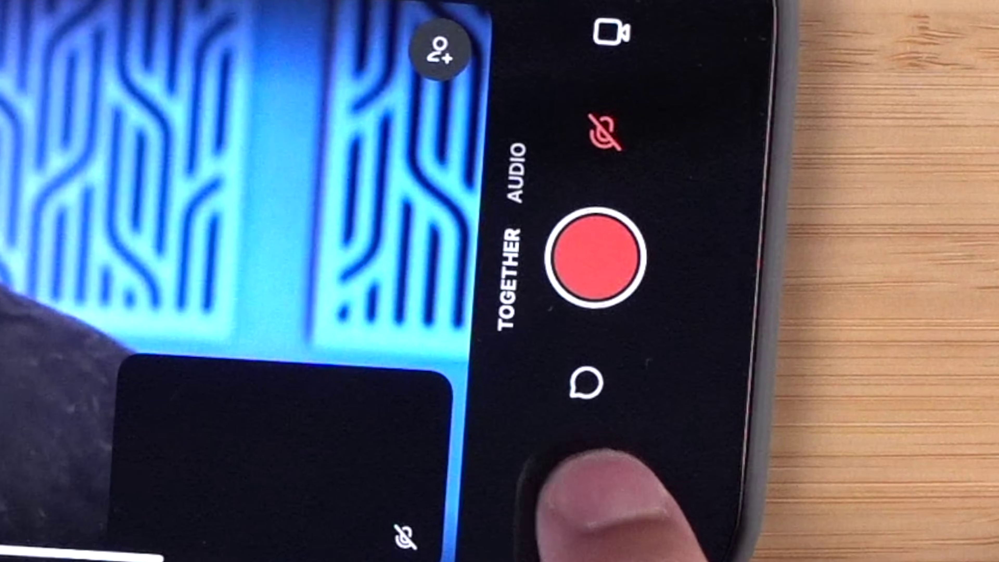
left_click(579, 483)
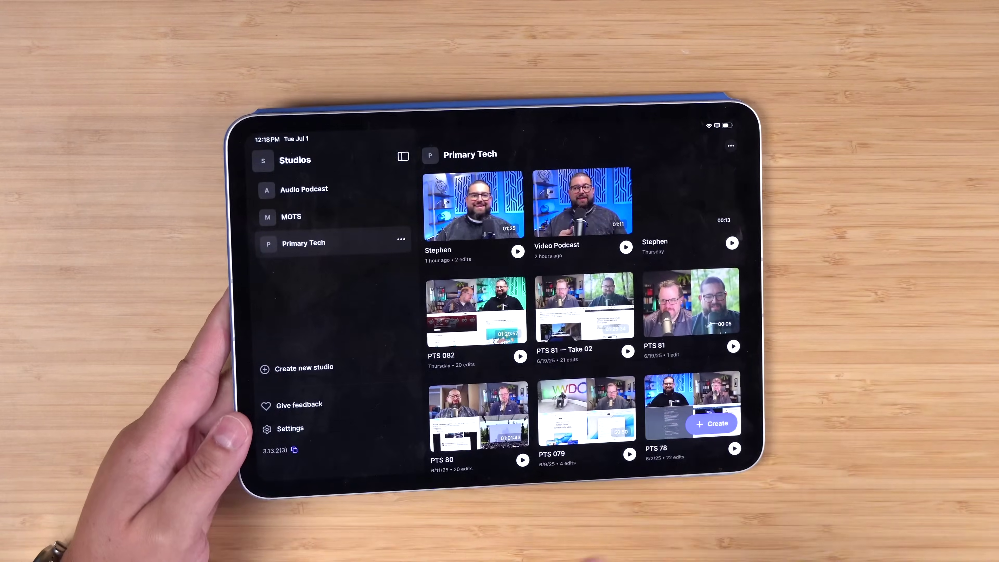
On the tablet, start a recording session, set the display name to Camera 3, and join the studio with the microphone muted
left_click(710, 424)
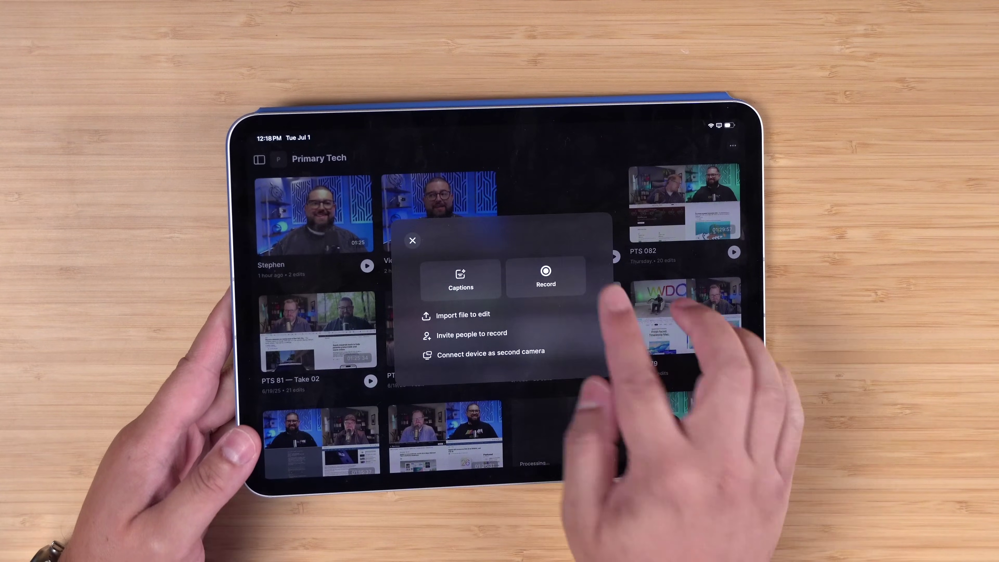
left_click(546, 278)
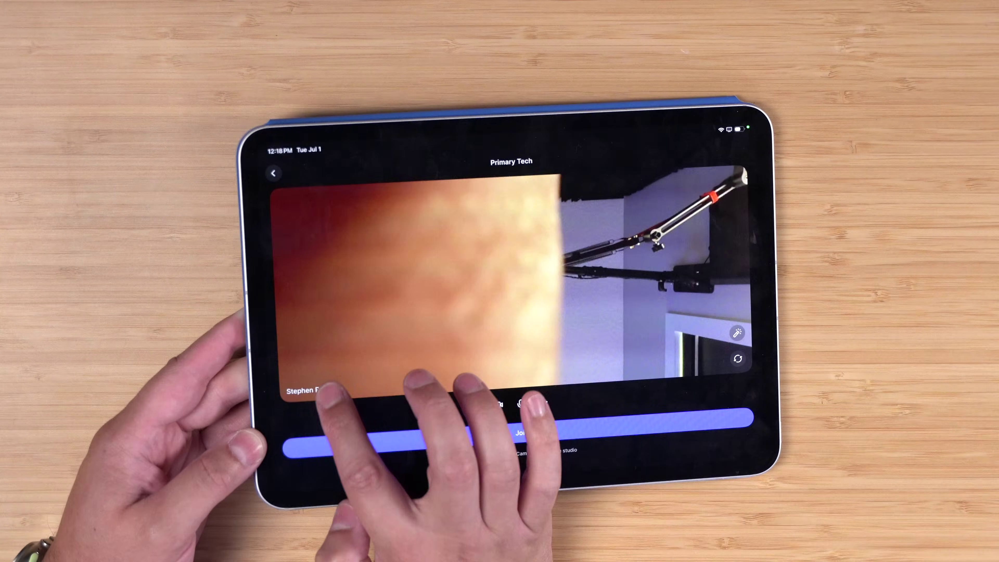
left_click(311, 392)
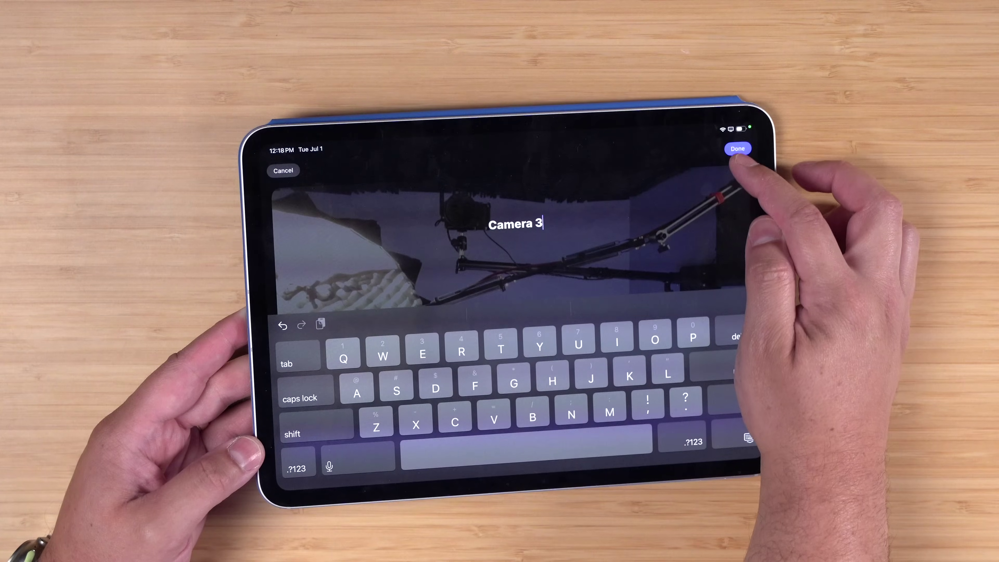
left_click(735, 149)
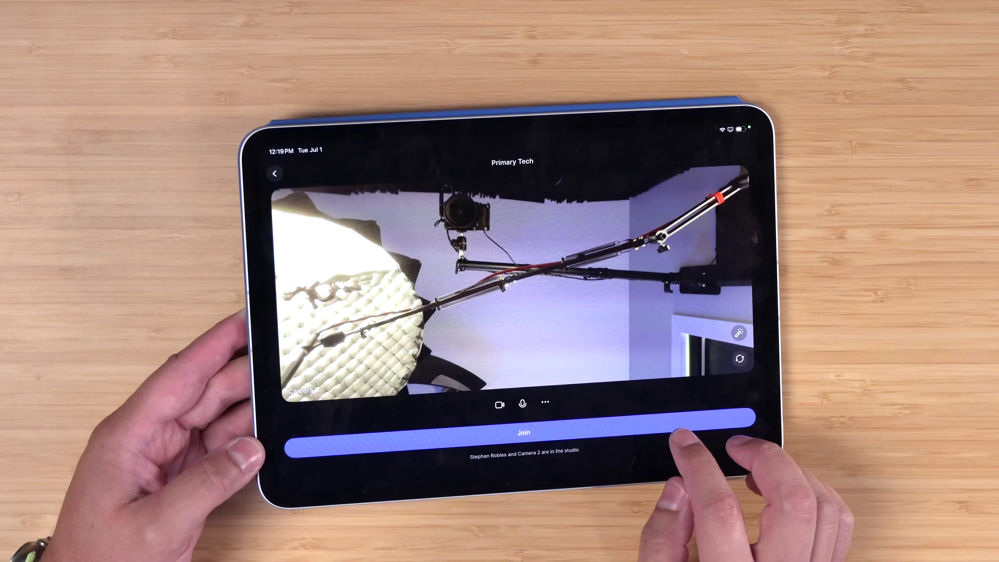
left_click(647, 434)
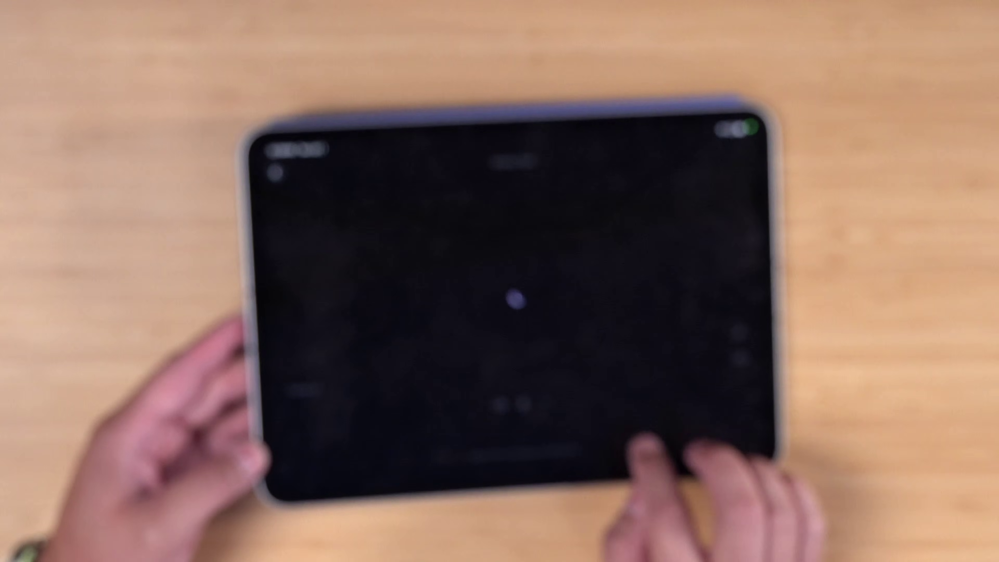
left_click(583, 450)
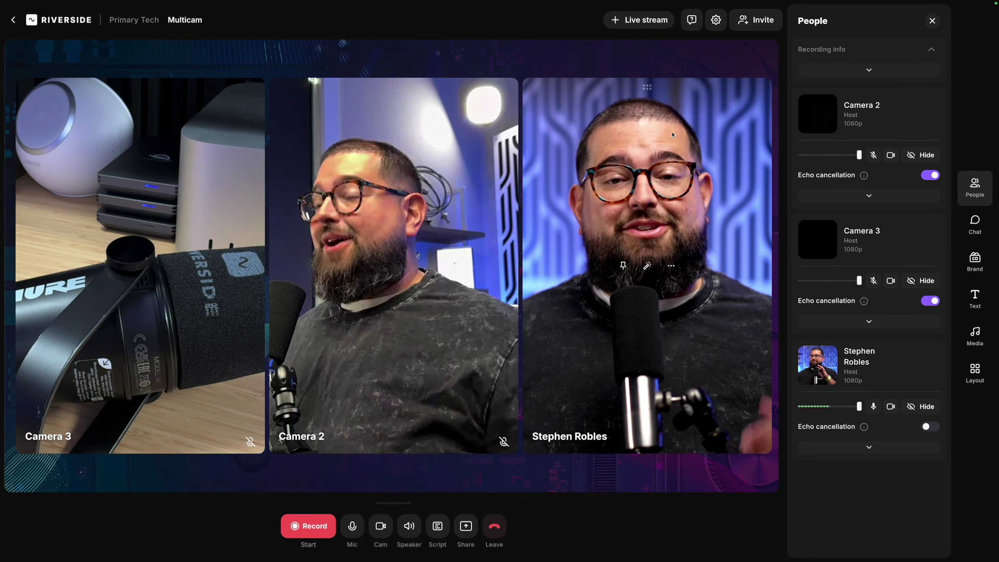
Reorder the video tiles on the stage so the host comes first, followed by Camera 2 and Camera 3
mouse_move(672, 135)
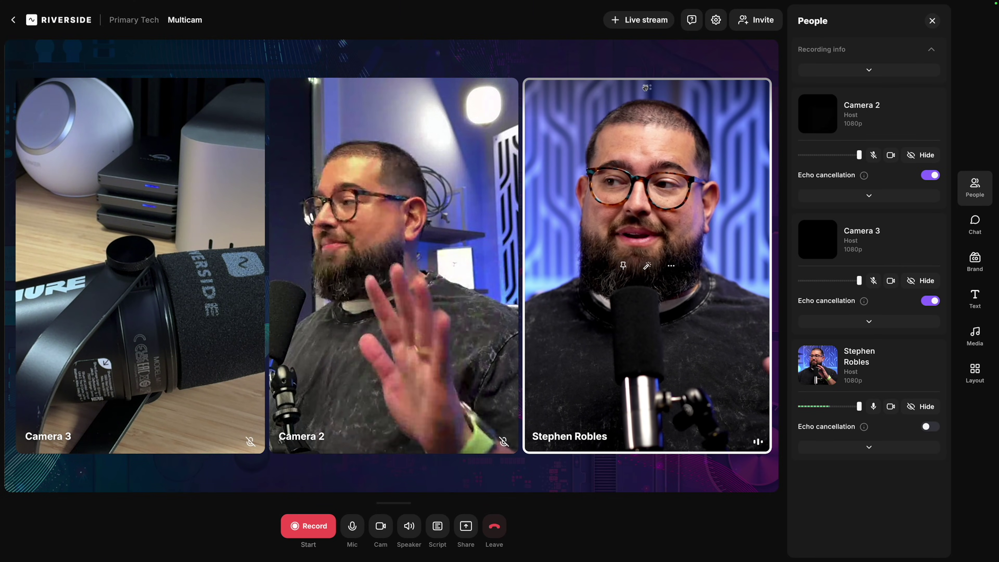
left_click_drag(647, 87, 158, 88)
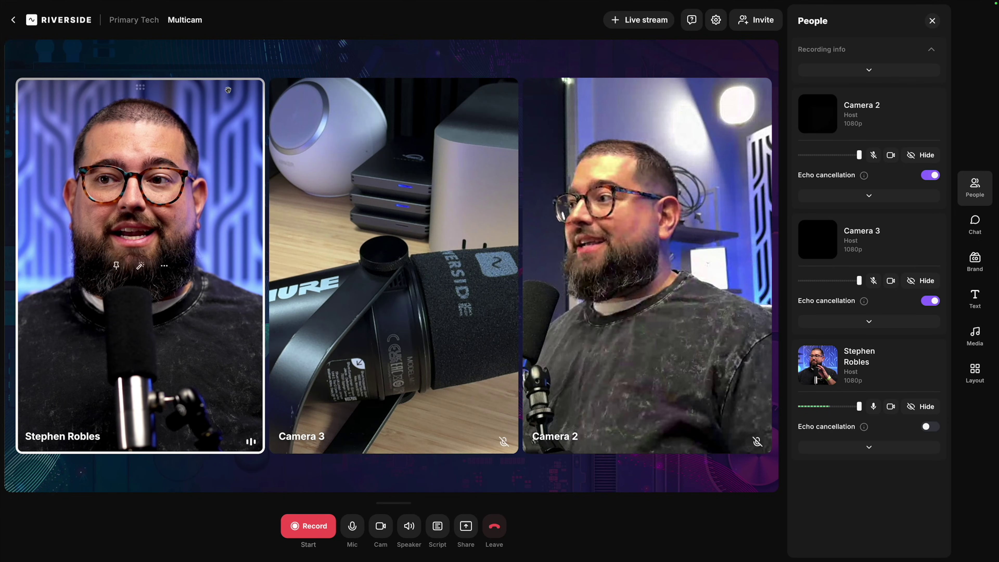
left_click_drag(393, 87, 647, 88)
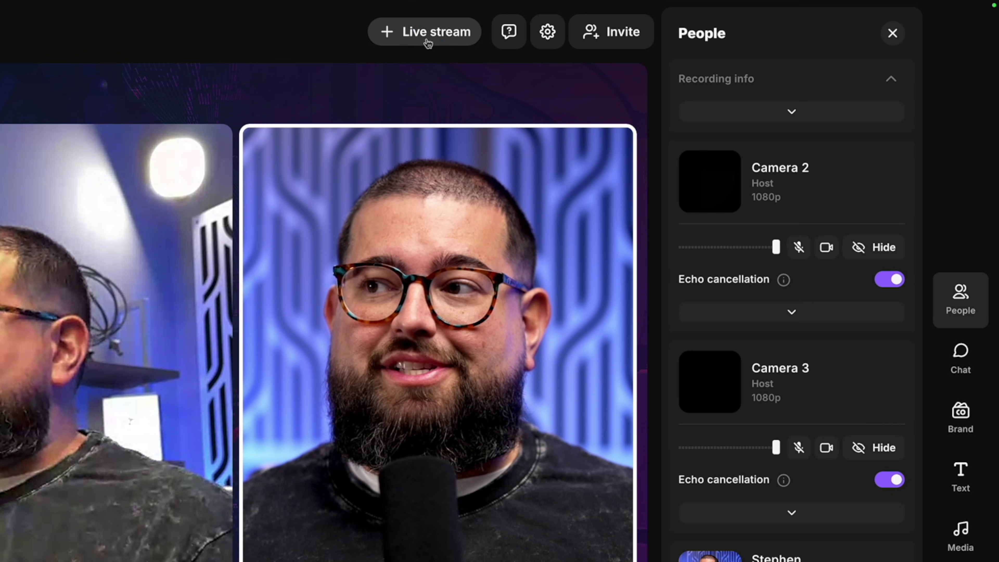
Turn on live streaming to social with the Twitch channel as the destination
left_click(436, 38)
mouse_move(393, 207)
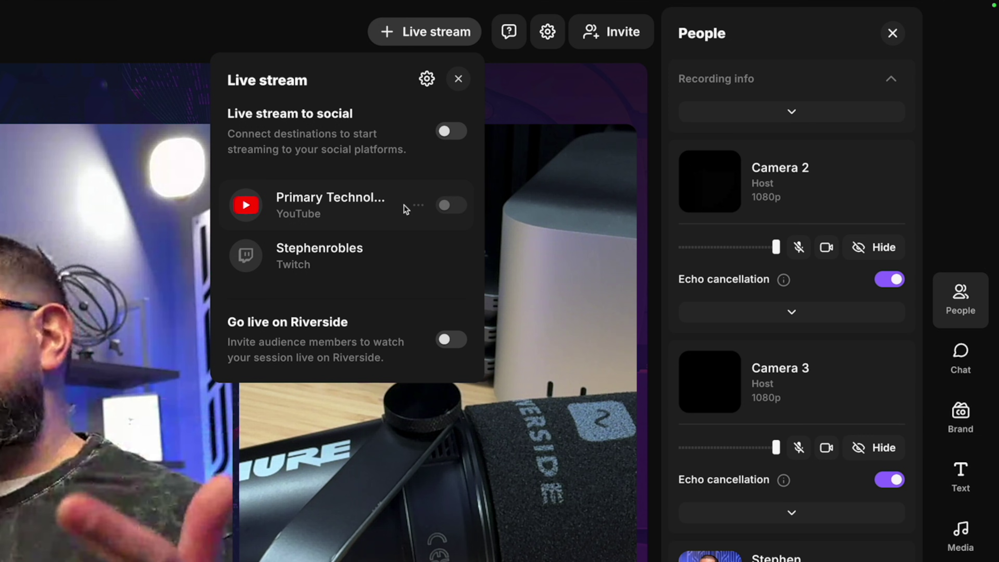
left_click(385, 276)
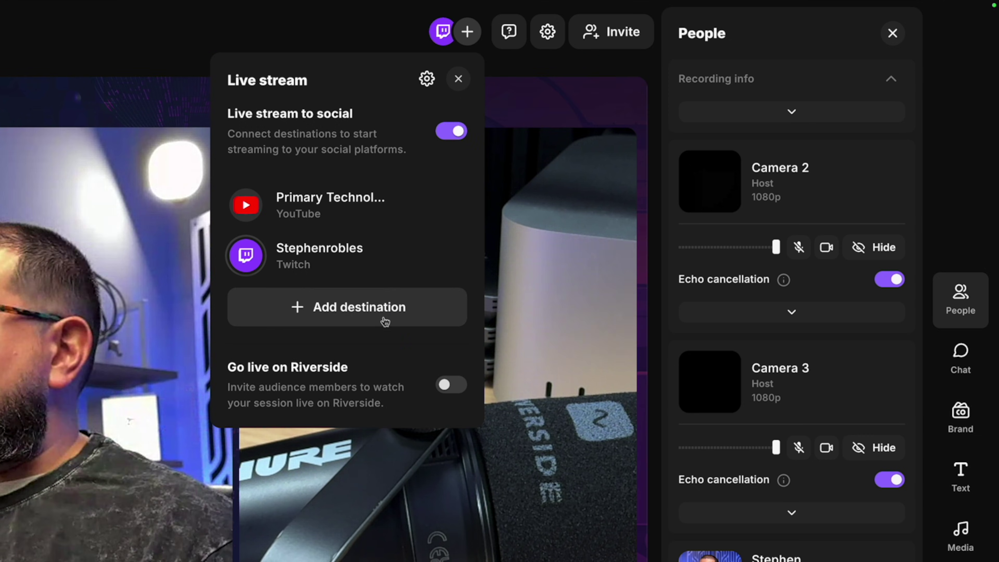
Review the stream destinations that can be added and the live stream's video quality and watermark settings
left_click(384, 306)
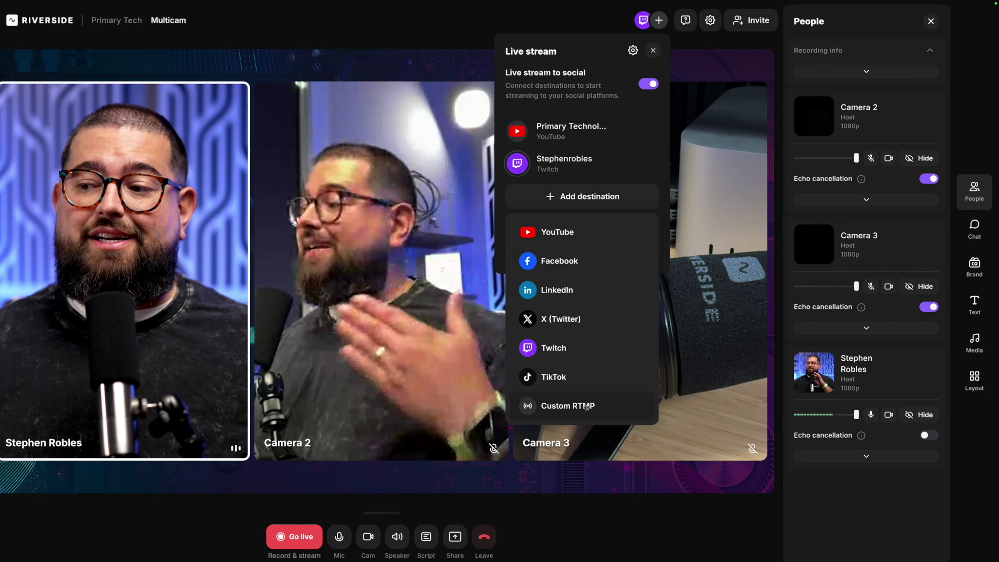
key("Escape")
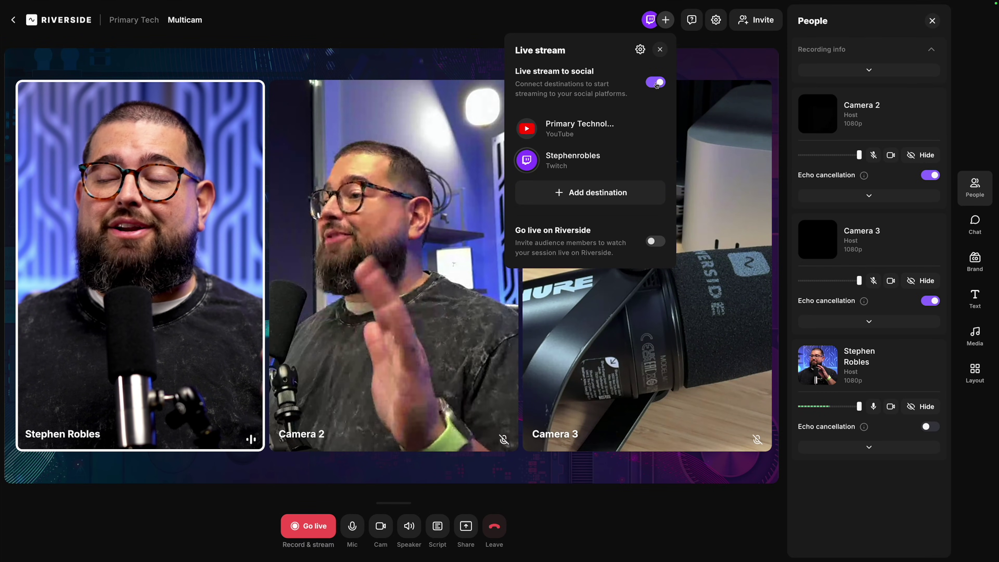
left_click(640, 49)
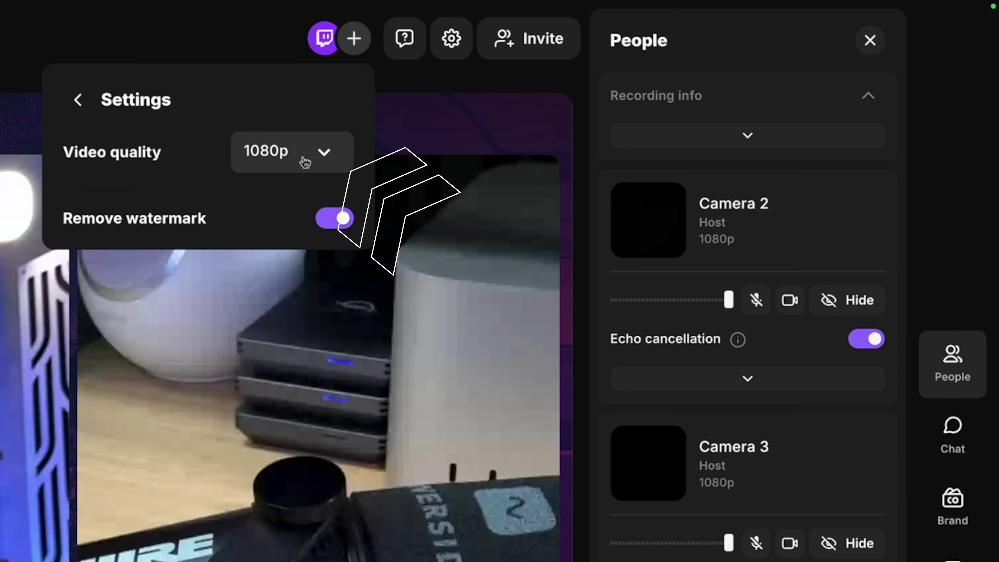
left_click(81, 103)
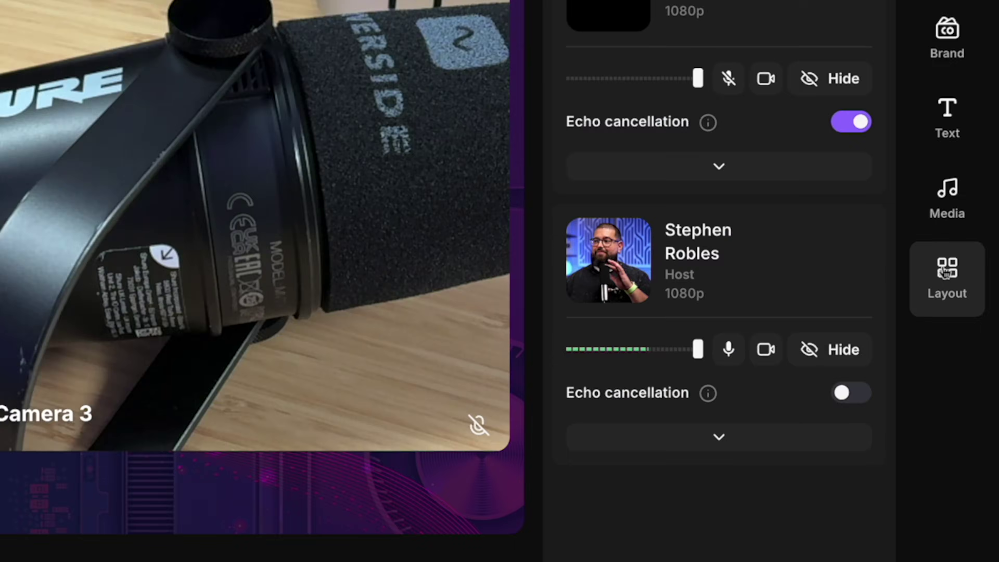
Switch the studio layout from Grid to Speaker full screen
left_click(974, 371)
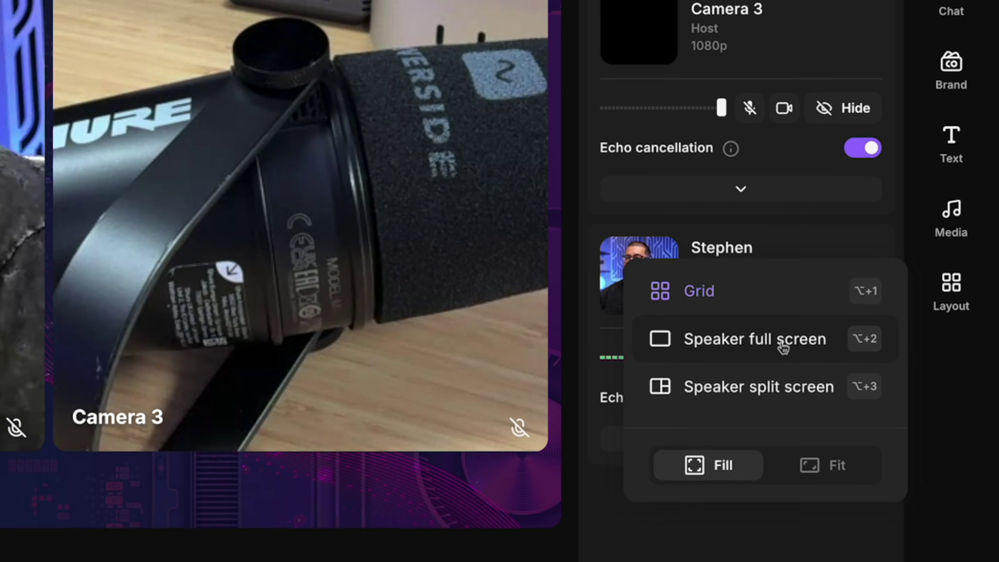
left_click(754, 334)
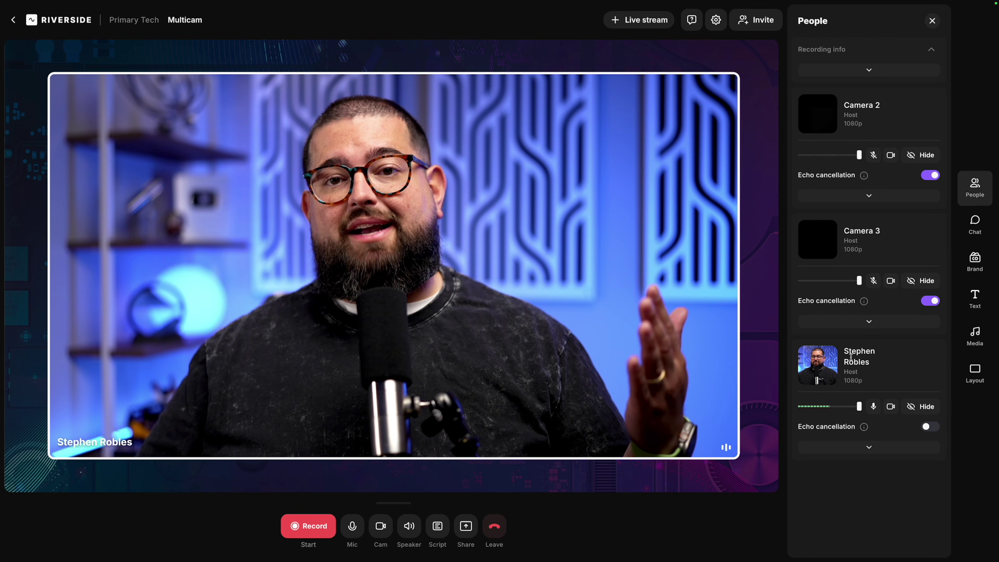
left_click(969, 370)
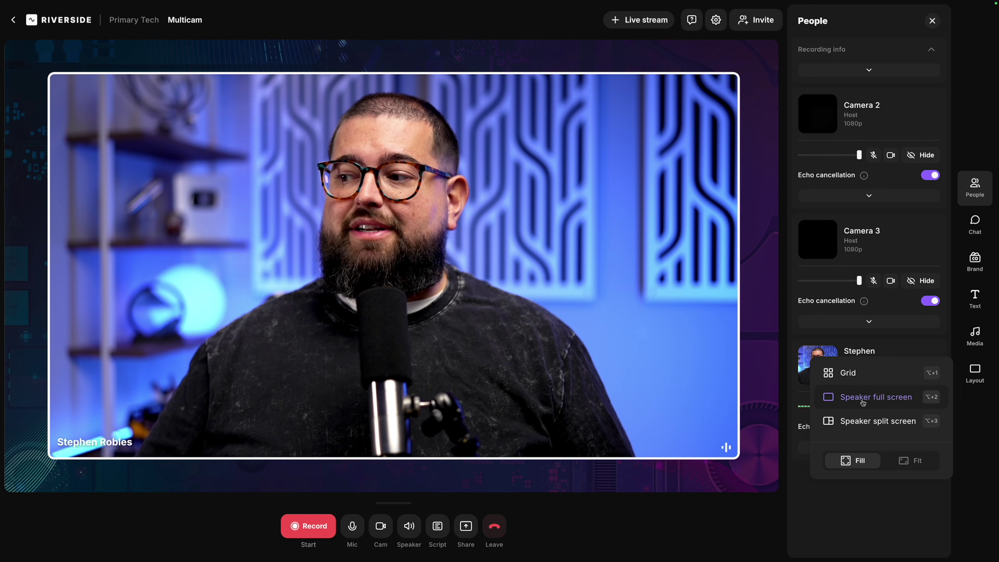
left_click(974, 379)
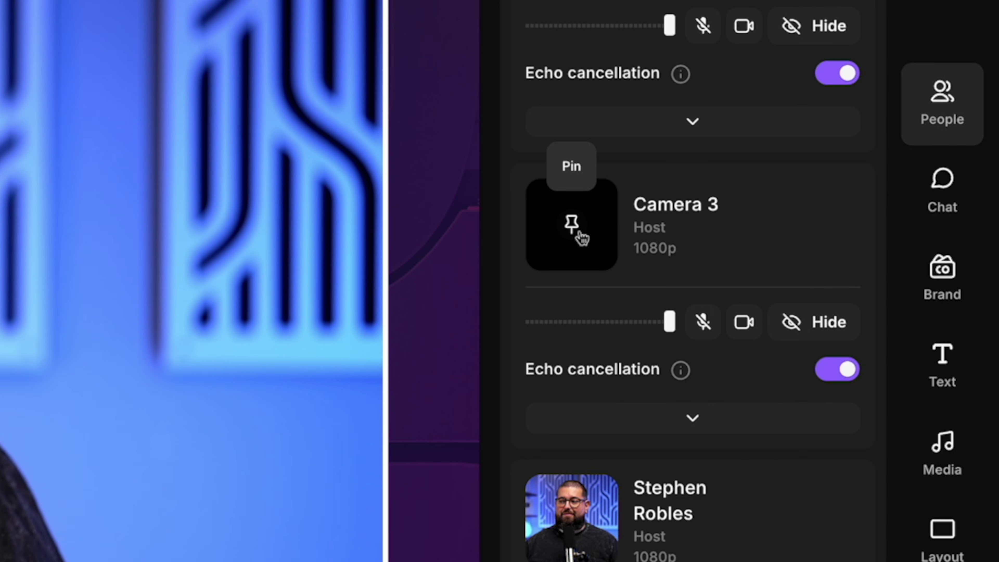
Pin Camera 3 and Camera 2 in turn to the full-screen view, and unpin Camera 2 to return to the host
left_click(573, 234)
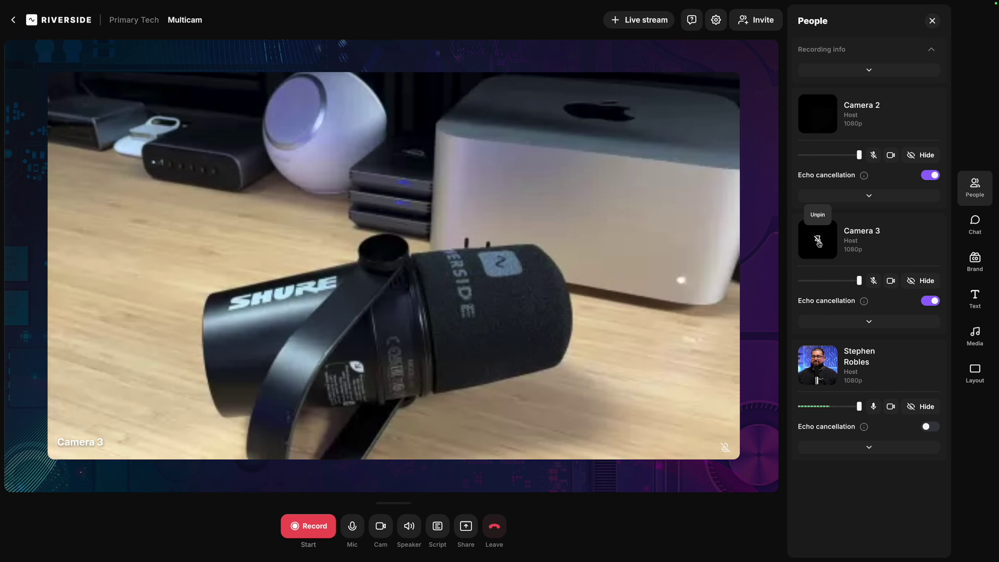
left_click(818, 115)
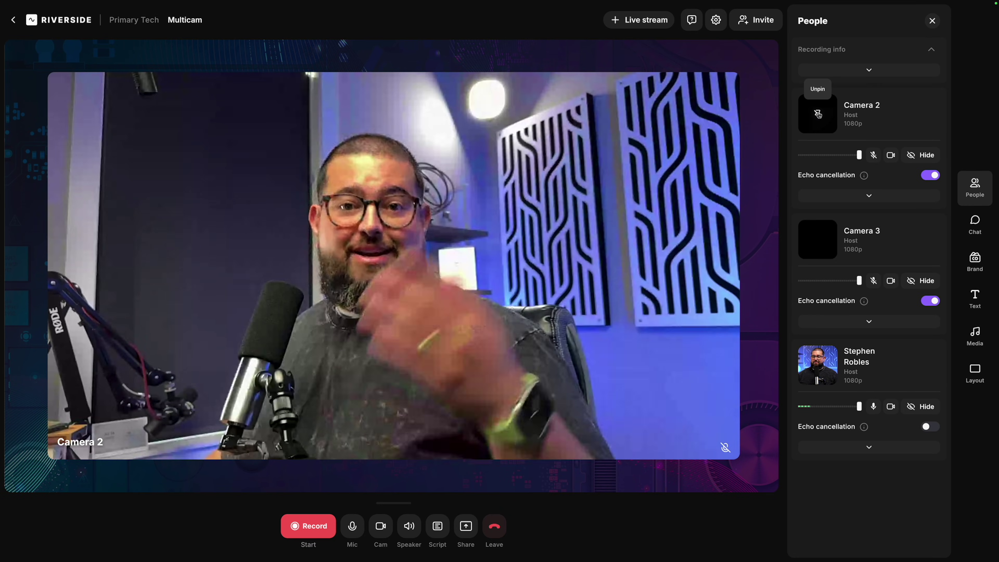
left_click(818, 114)
View the studio's branding options and set the speaker full-screen layout to Fit
left_click(975, 262)
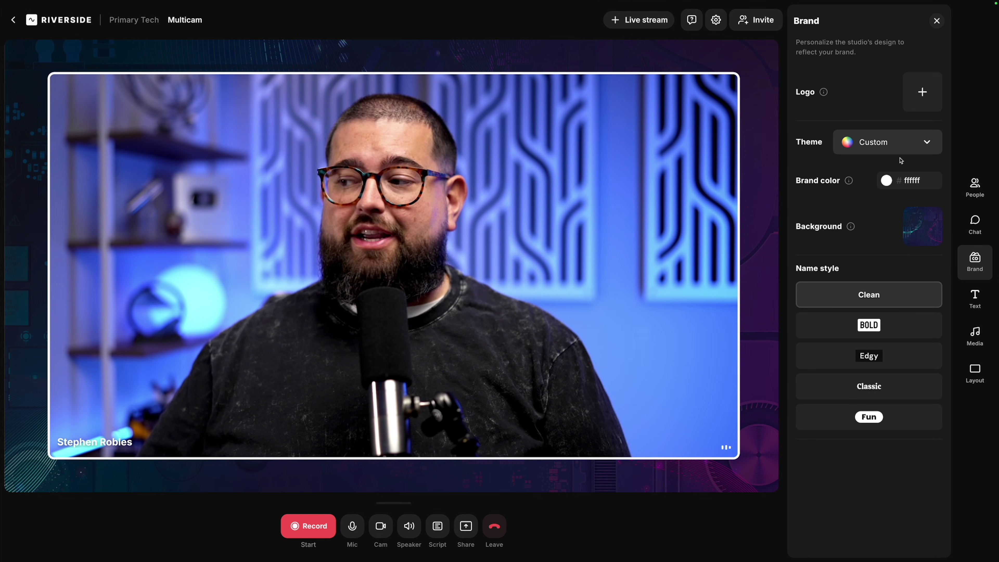
left_click(975, 374)
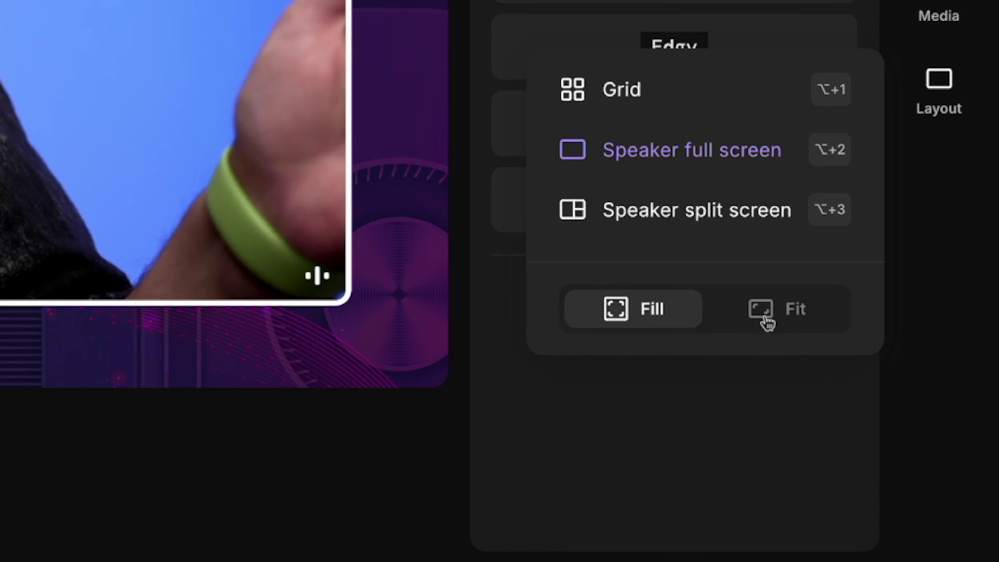
left_click(786, 322)
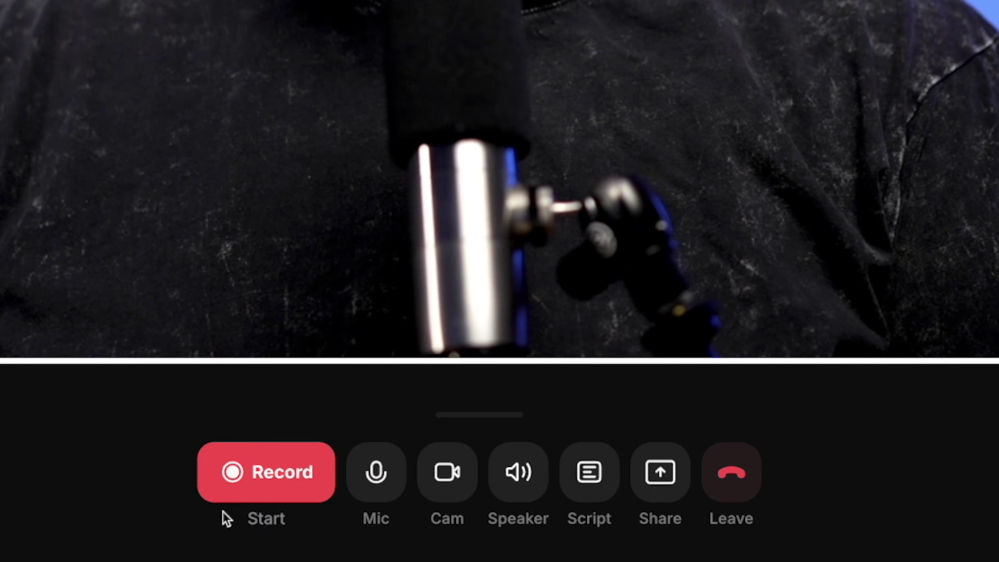
Start the recording and switch the full-screen view live by pinning Camera 3, followed by Camera 2
left_click(310, 518)
left_click(277, 334)
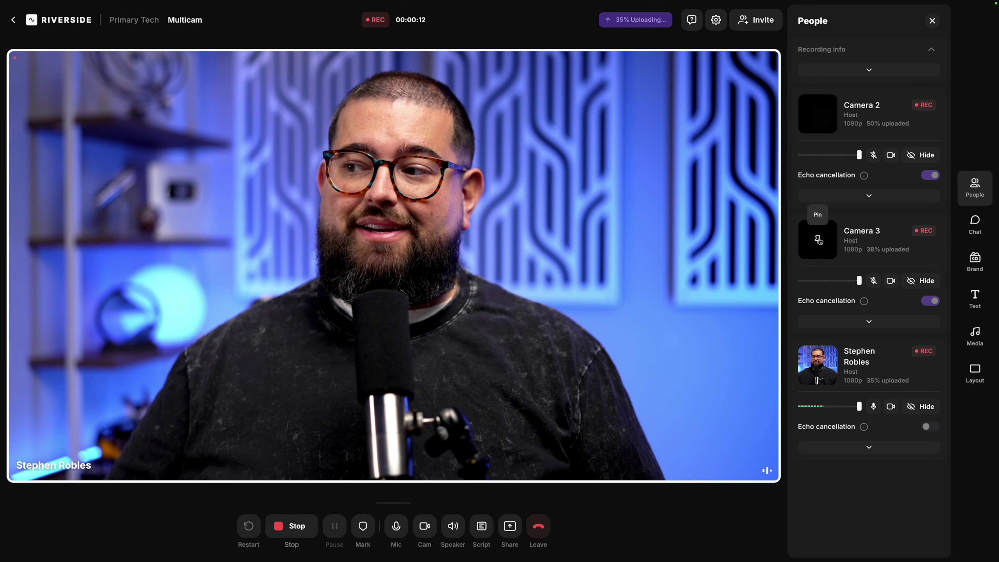
left_click(819, 239)
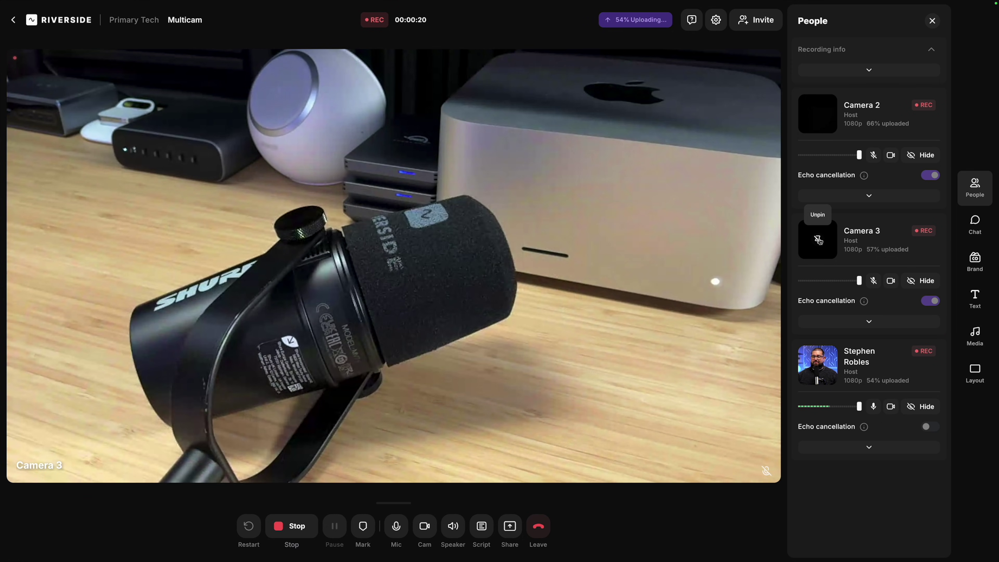
left_click(817, 117)
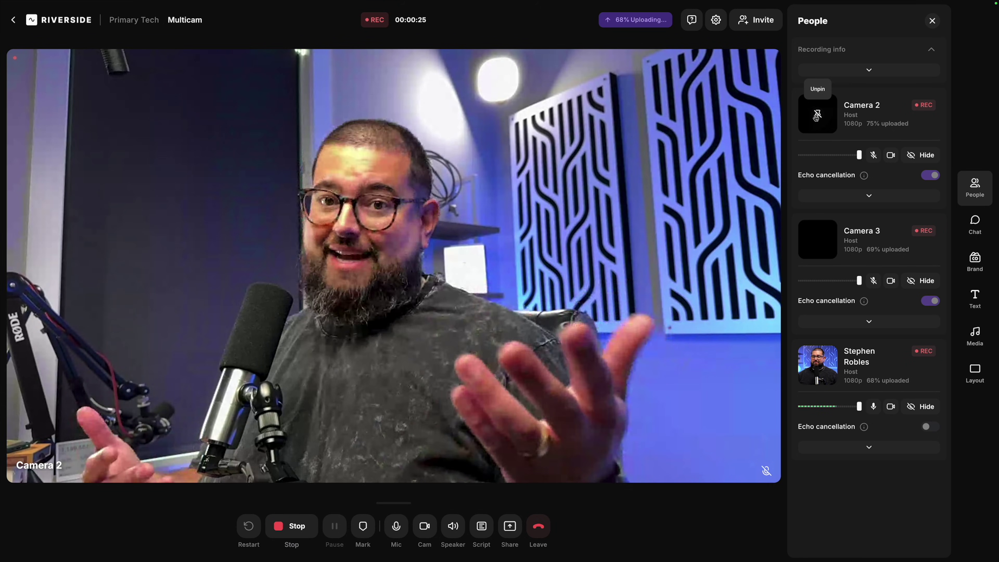
Pin the host's main camera to the live view and switch the studio layout to Speaker split screen
left_click(826, 366)
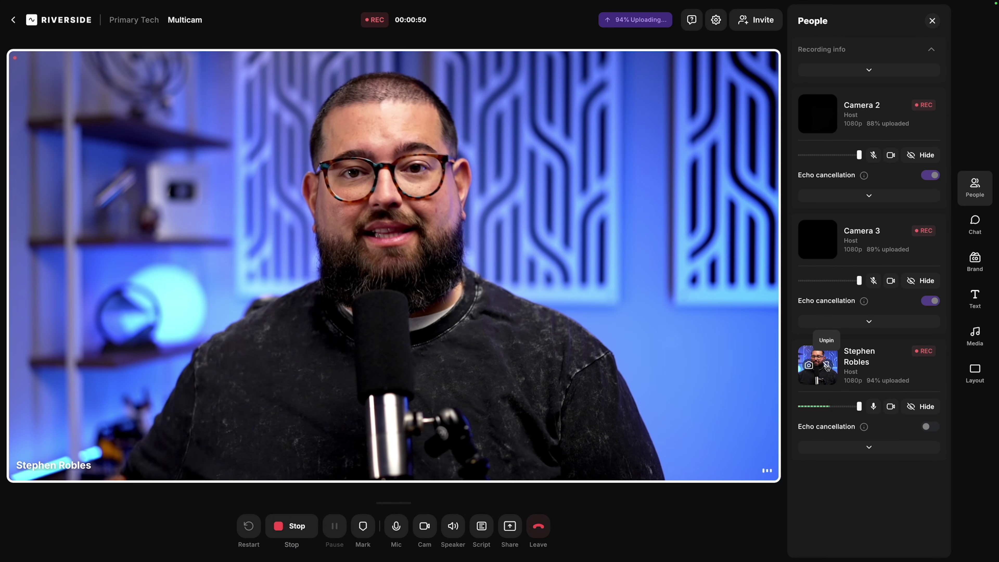
left_click(974, 376)
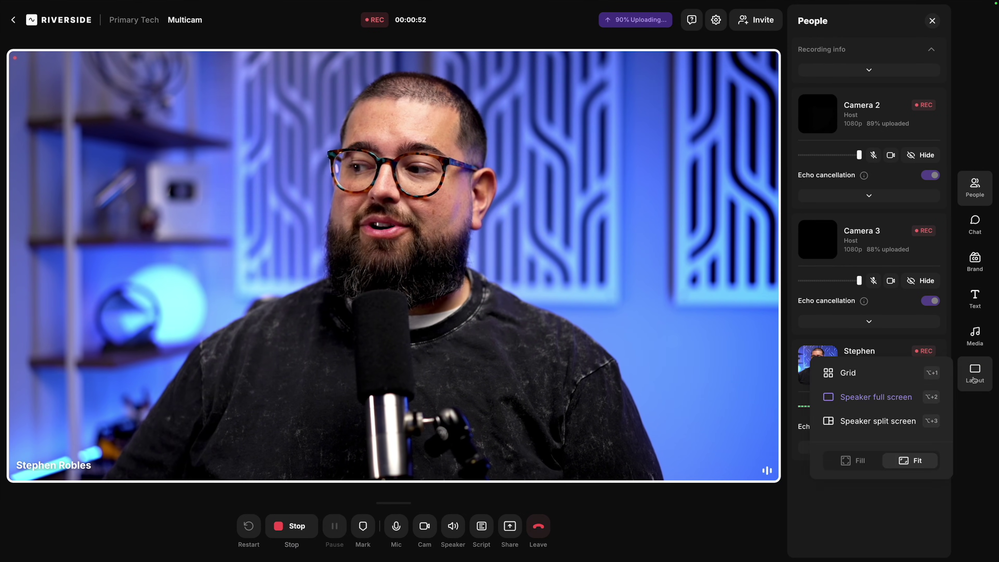
left_click(874, 426)
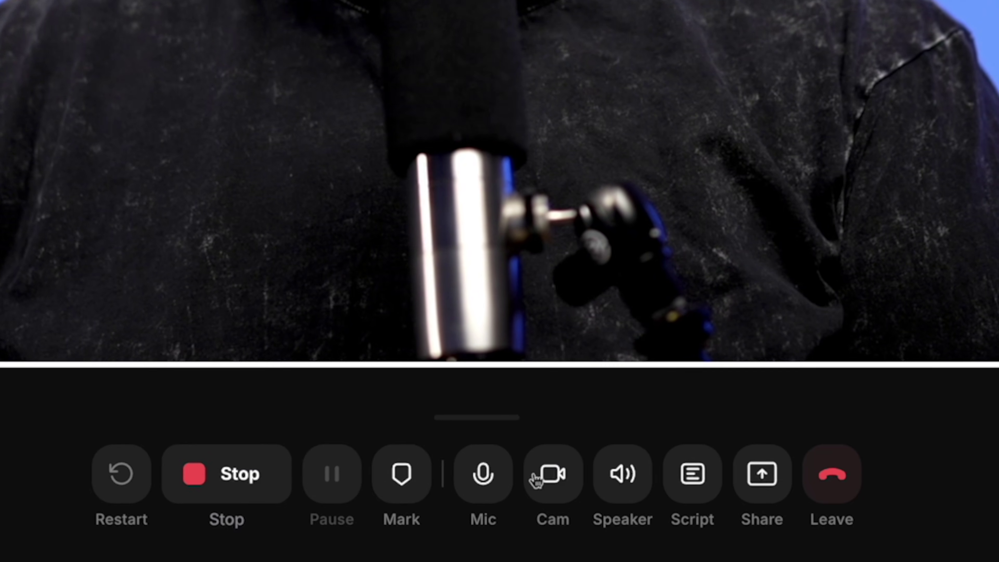
Stop the recording and go to the uploaded Multicam project
left_click(231, 490)
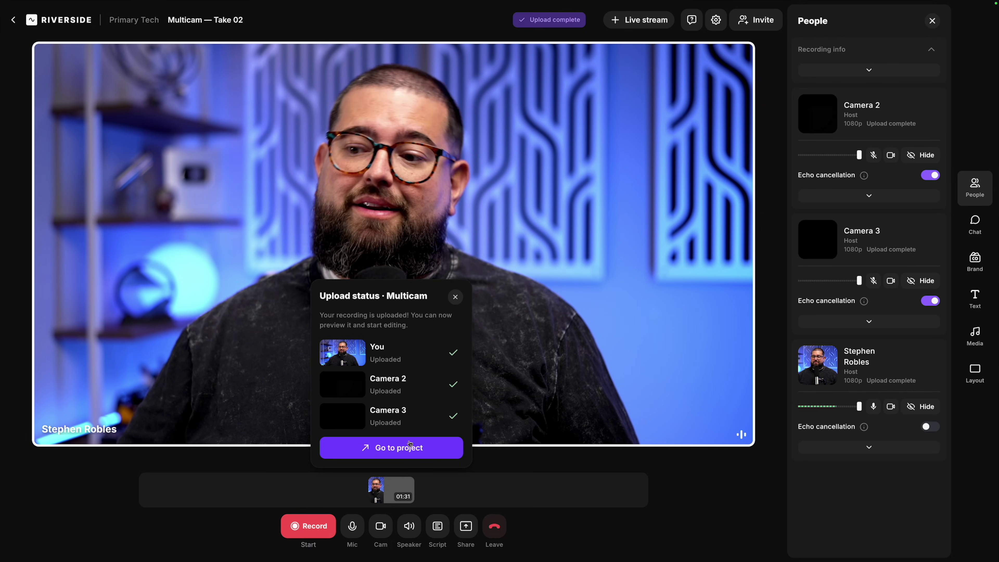
left_click(410, 455)
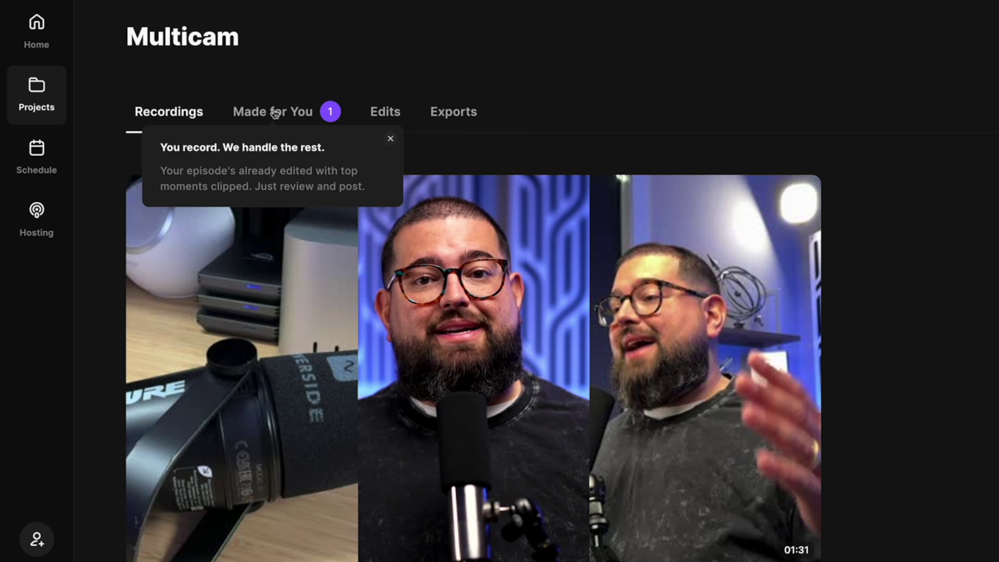
Look through the project's Made for You, Edits and Exports sections and return to Recordings
left_click(172, 143)
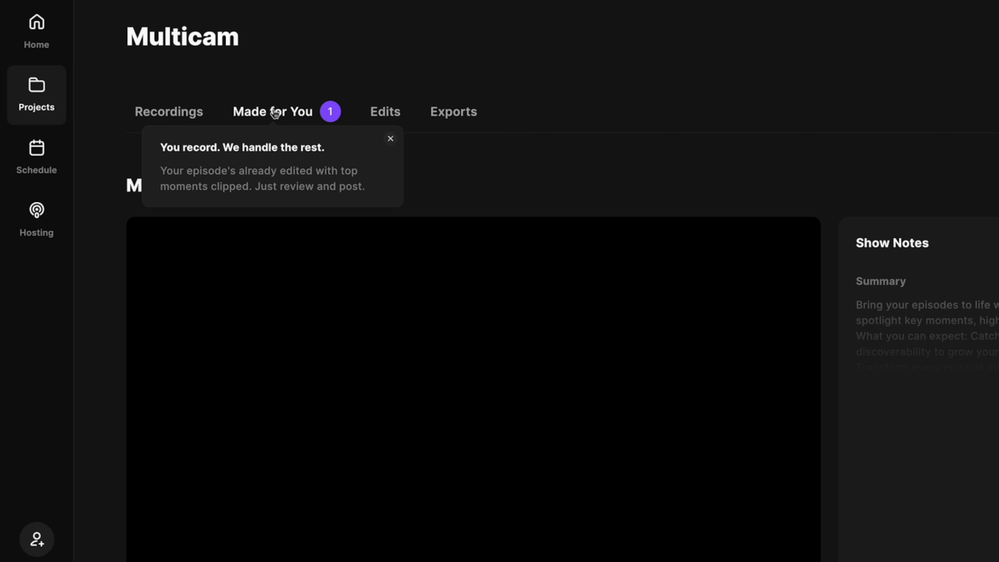
left_click(276, 113)
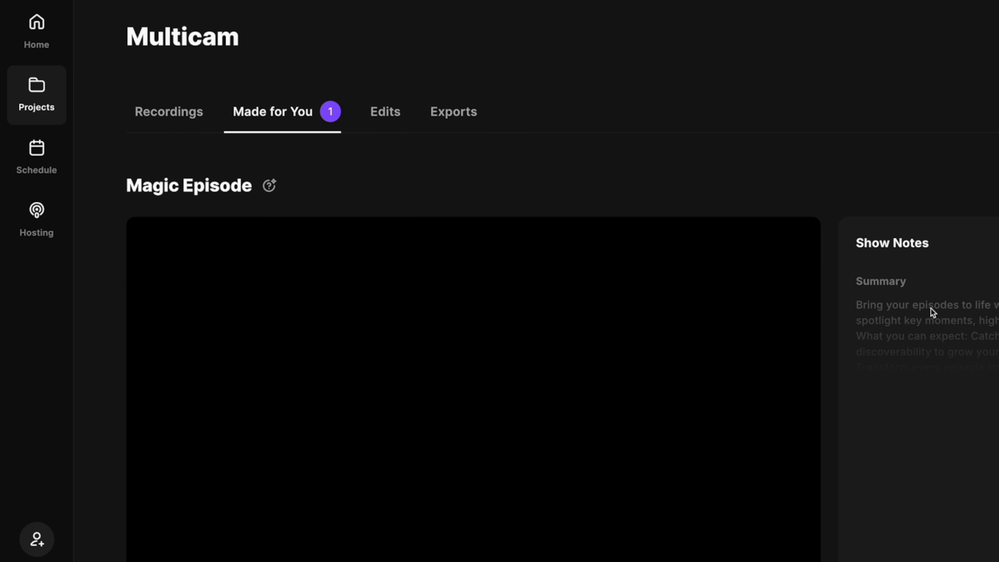
left_click(378, 114)
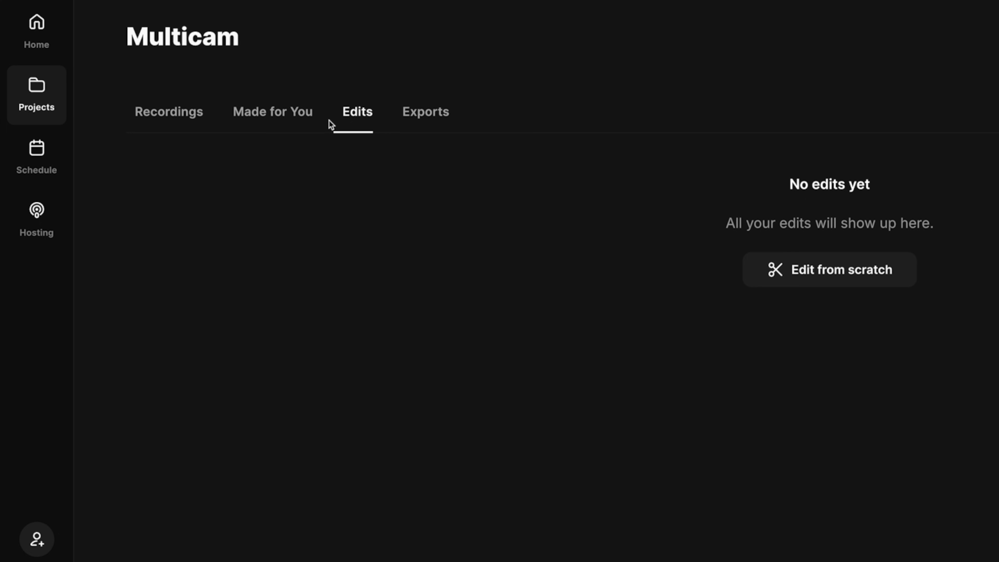
left_click(435, 116)
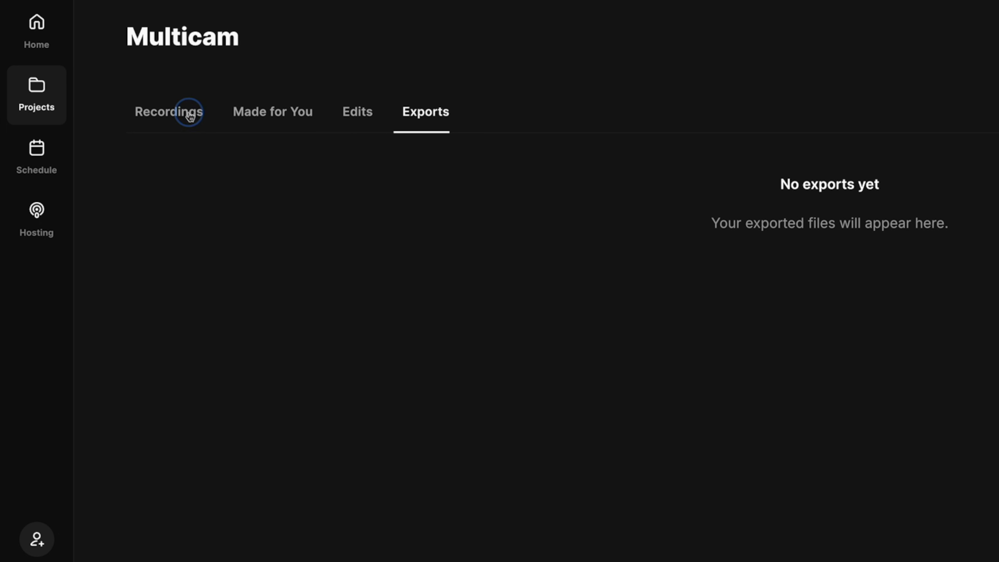
left_click(189, 115)
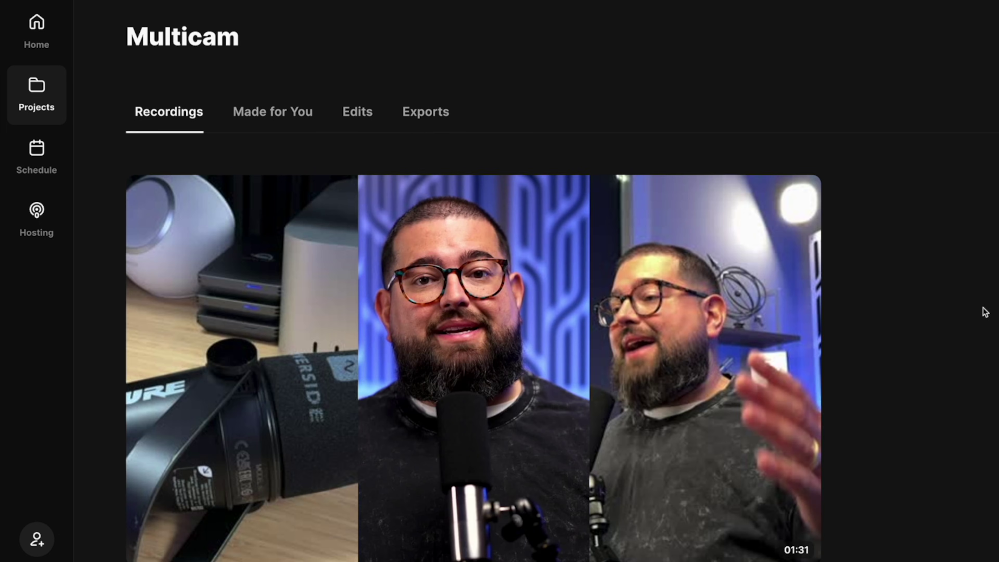
Open the Multicam recording's tracks and view the high-quality download options for the Camera 3 track
left_click(472, 354)
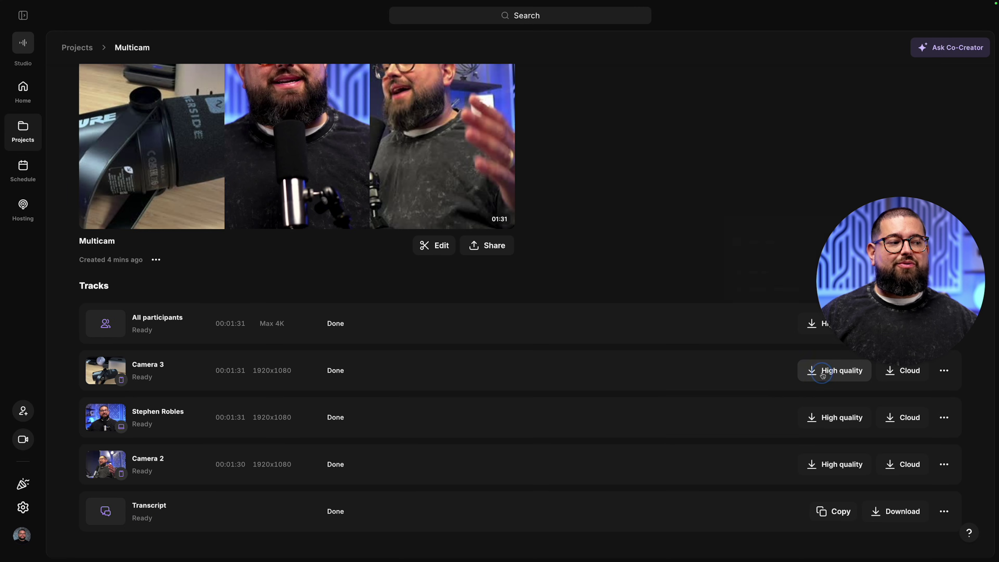
left_click(822, 376)
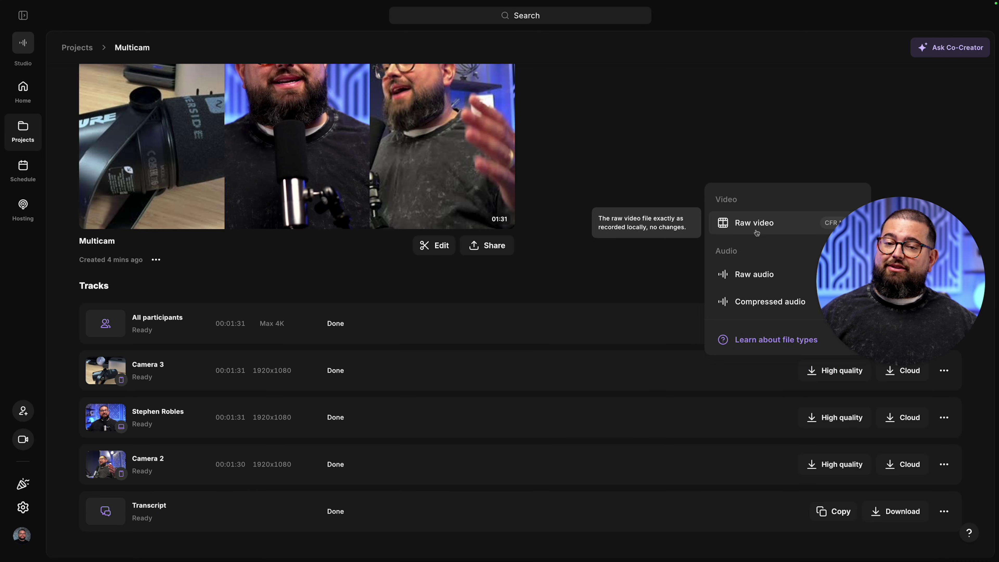
scroll(602, 311, "up", 5)
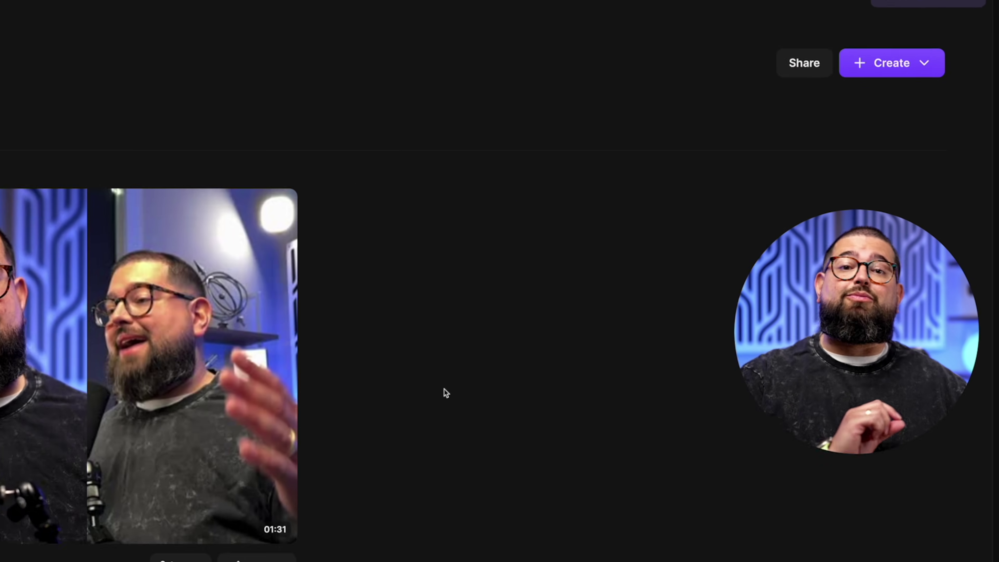
Create an edit from scratch with all the project files
left_click(885, 52)
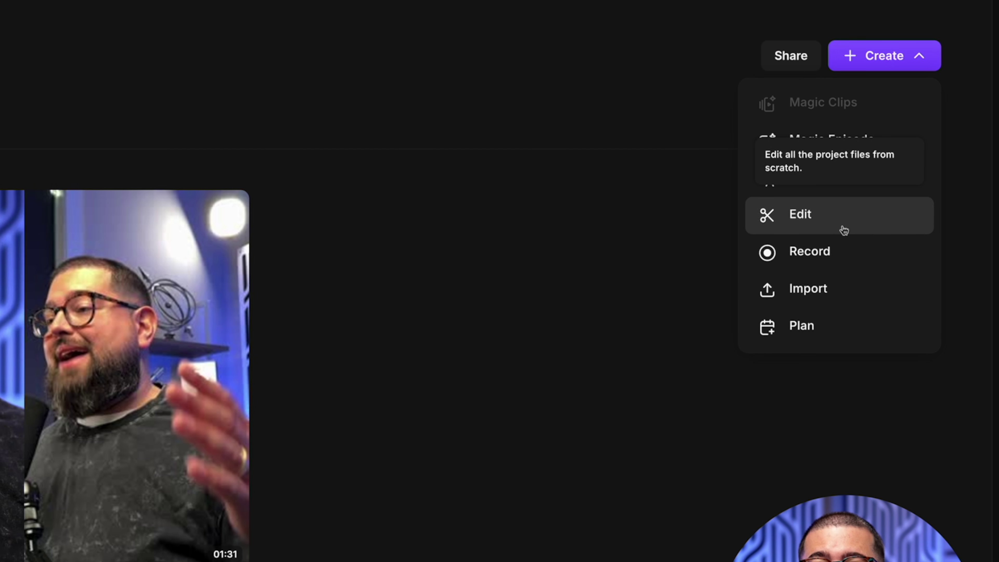
left_click(839, 233)
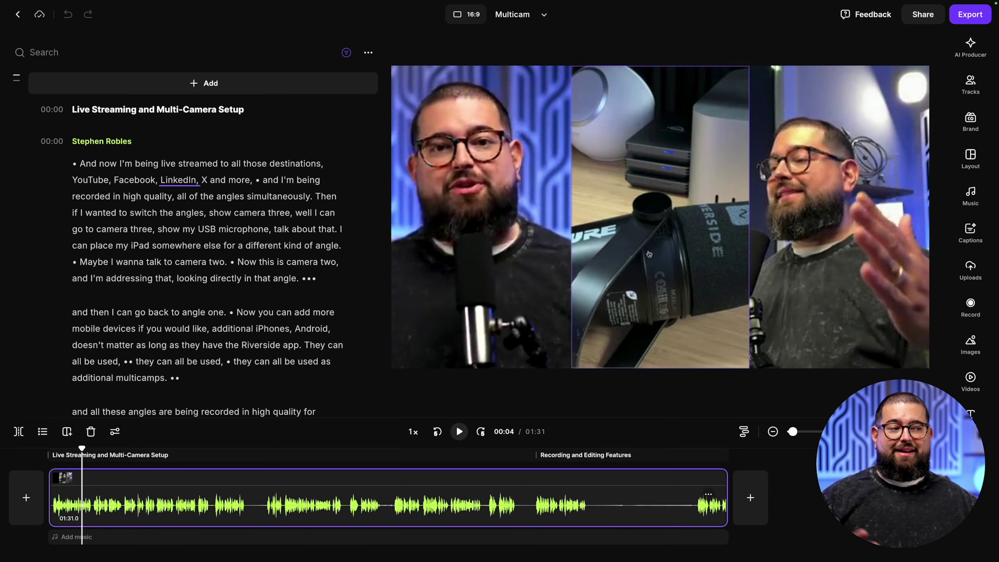
Apply the Full screen layout to the entire edit and play back a few seconds of it
left_click(968, 158)
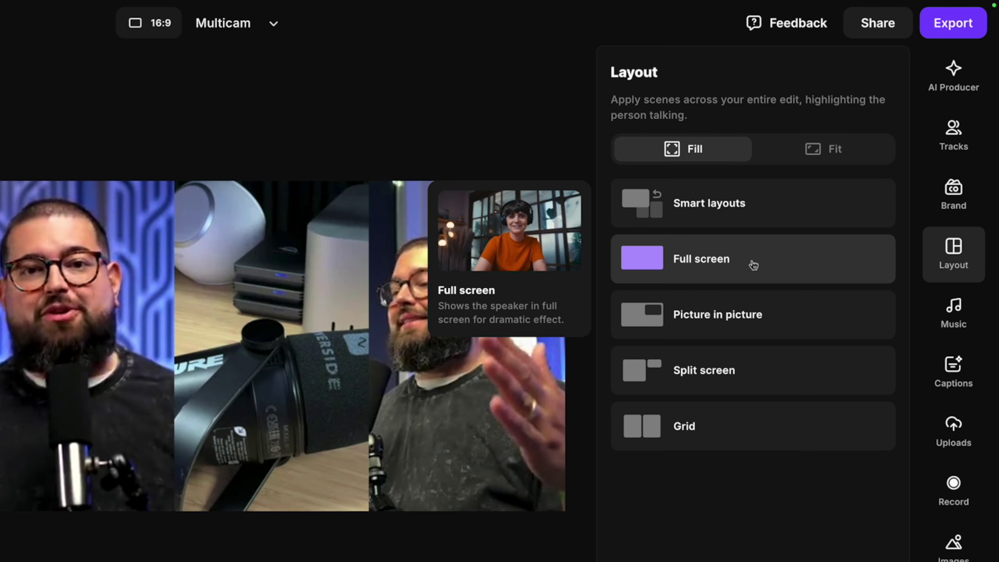
left_click(754, 266)
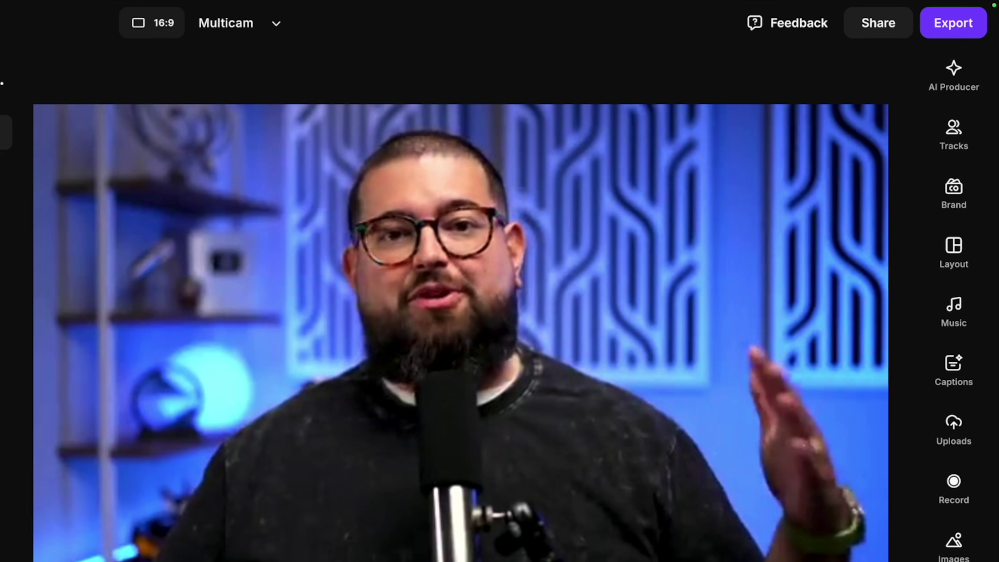
left_click(460, 432)
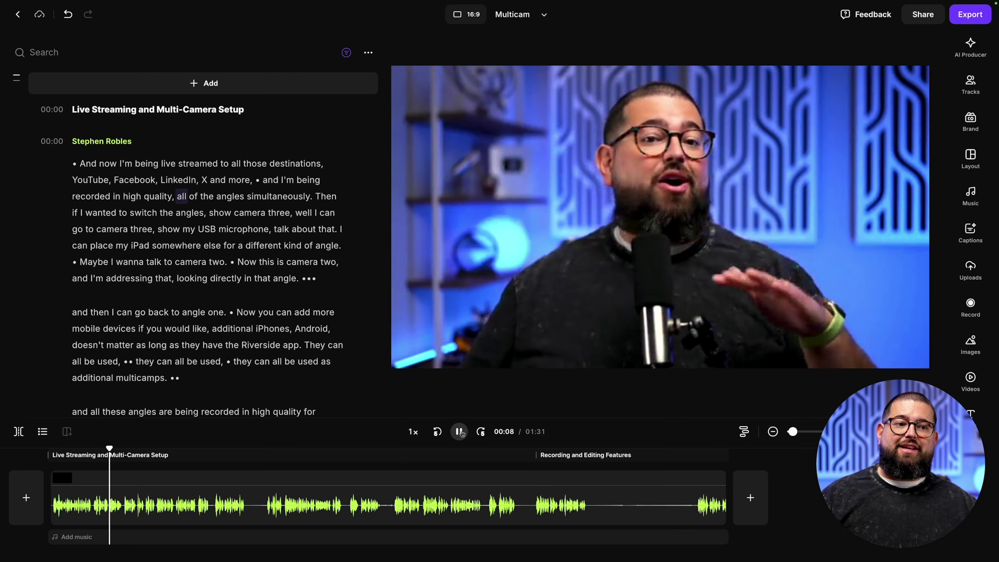
left_click(461, 432)
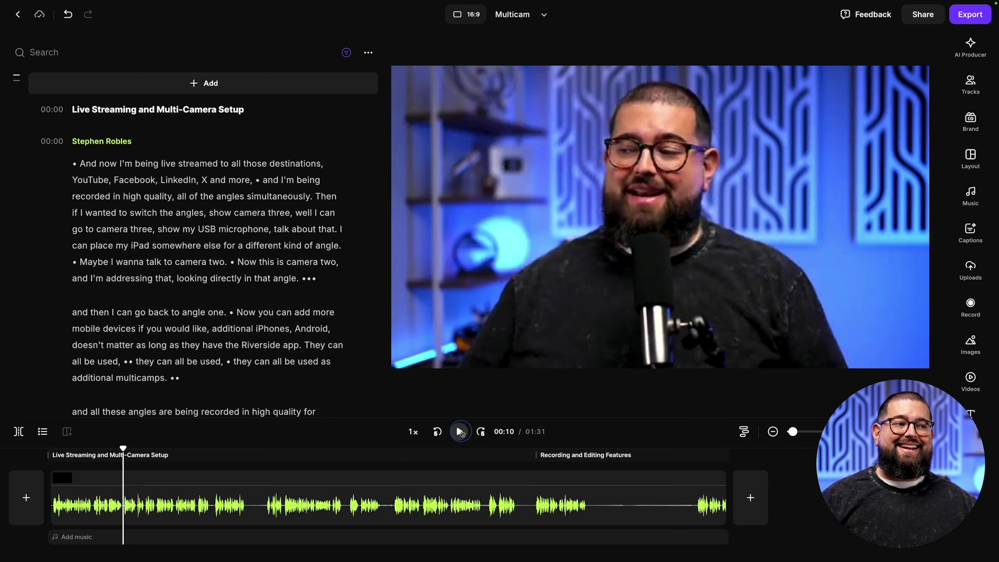
Add a scene in the transcript right after "show camera three"
left_click(294, 213)
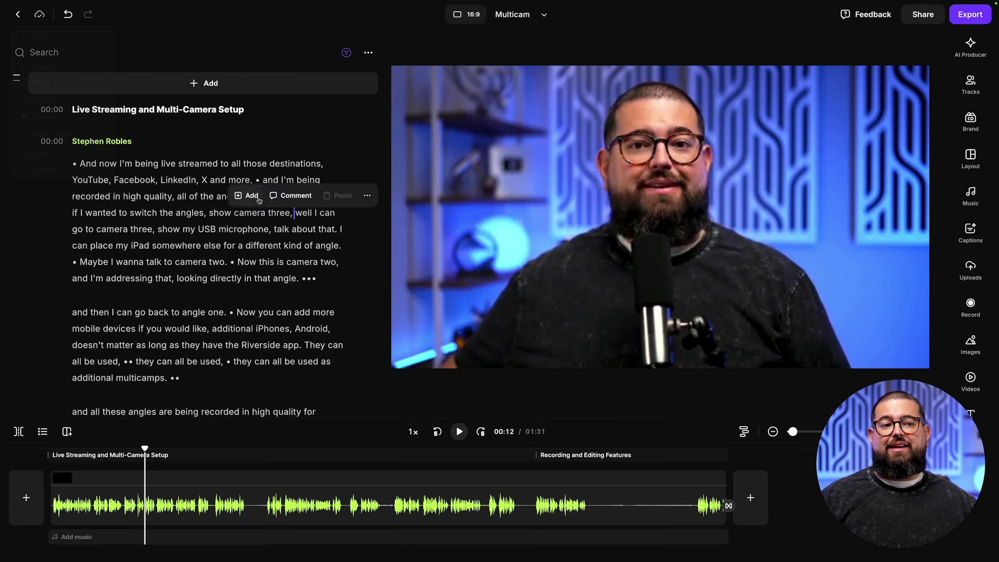
left_click(252, 196)
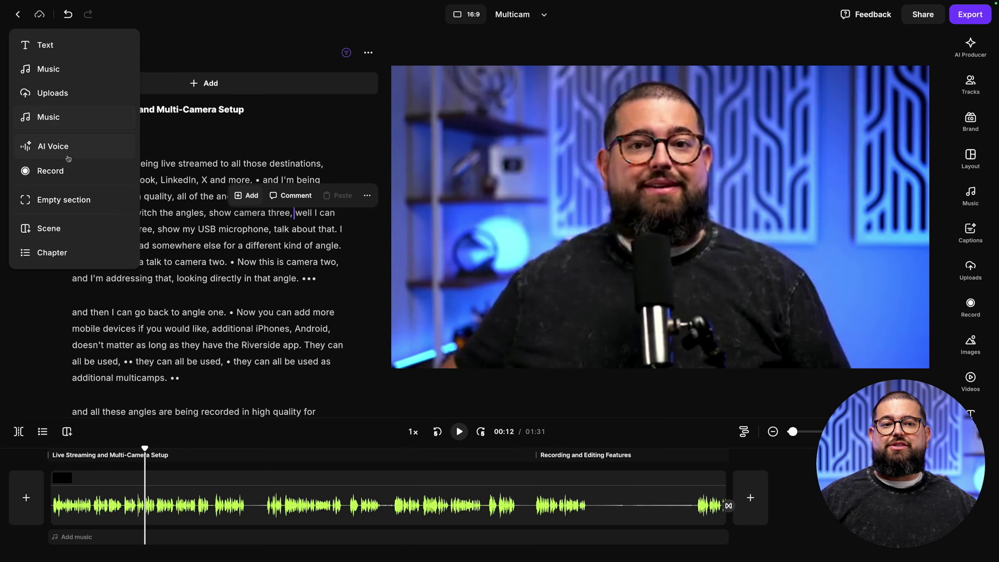
left_click(48, 228)
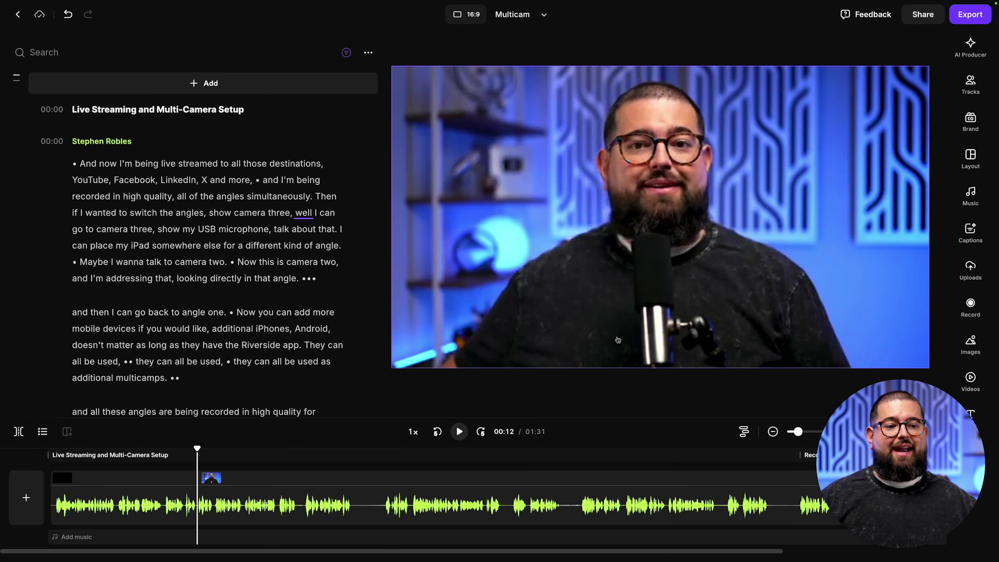
Set the new scene's video to Camera 3 and play the edit from just before the cut
left_click(662, 173)
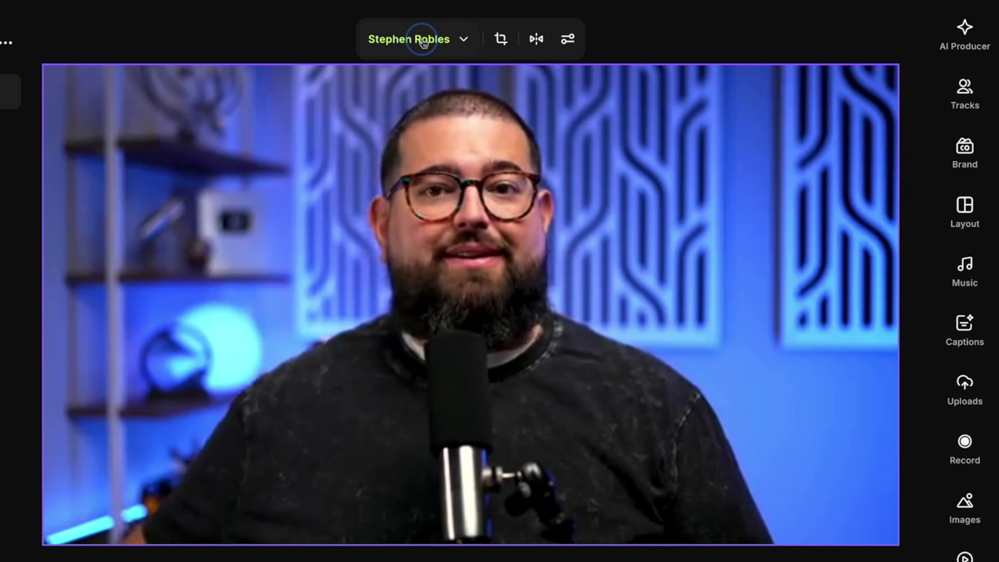
left_click(631, 52)
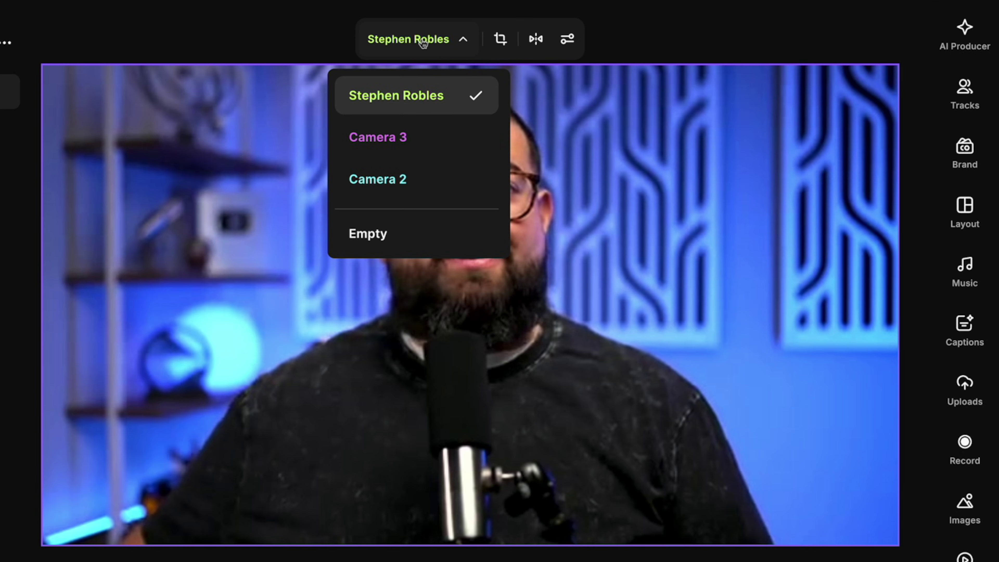
left_click(414, 140)
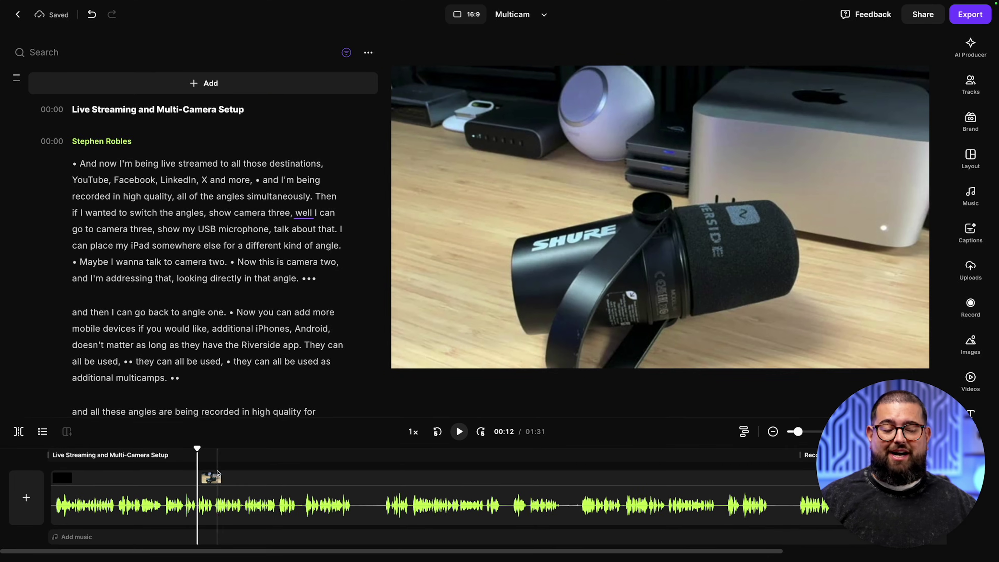
left_click(217, 473)
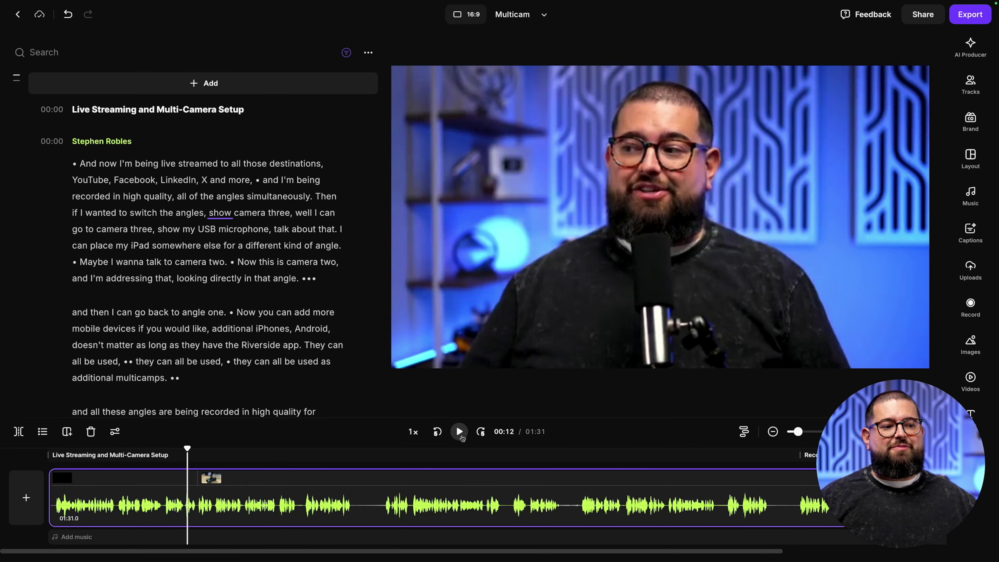
left_click(459, 432)
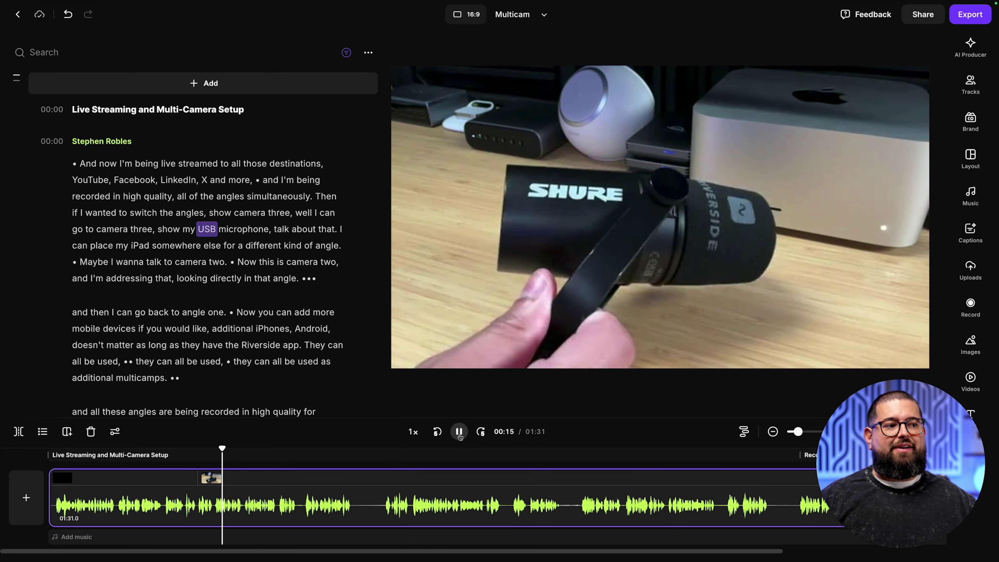
Add a scene before "Maybe I wanna talk to camera two" in the transcript and set its video to Camera 2
left_click(86, 244)
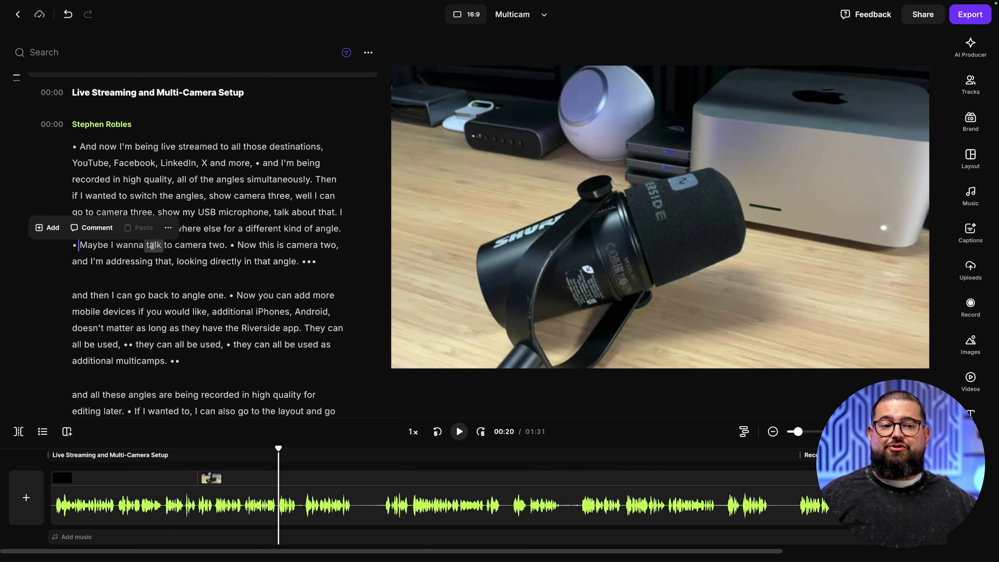
left_click(53, 229)
left_click(56, 226)
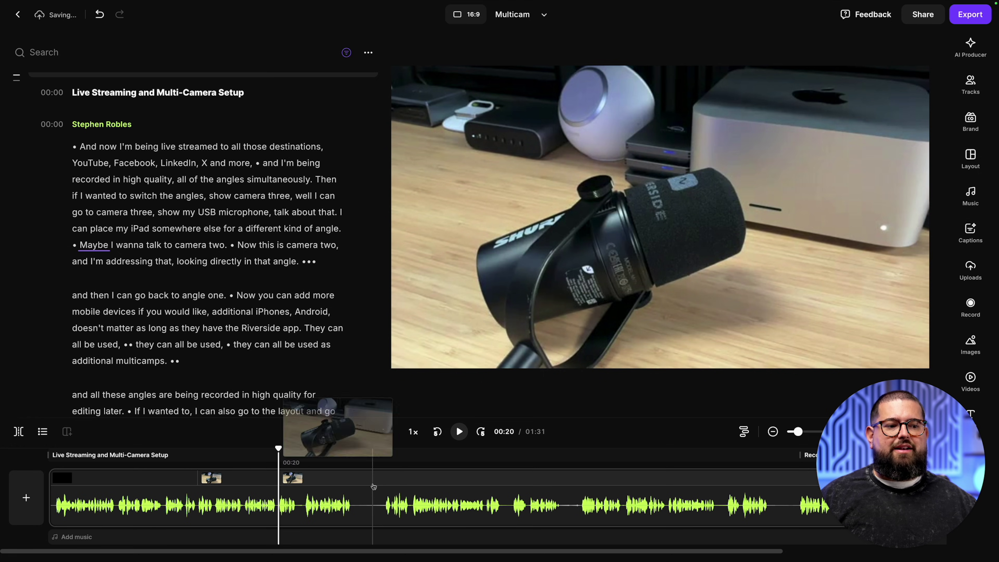
left_click(626, 50)
left_click(626, 135)
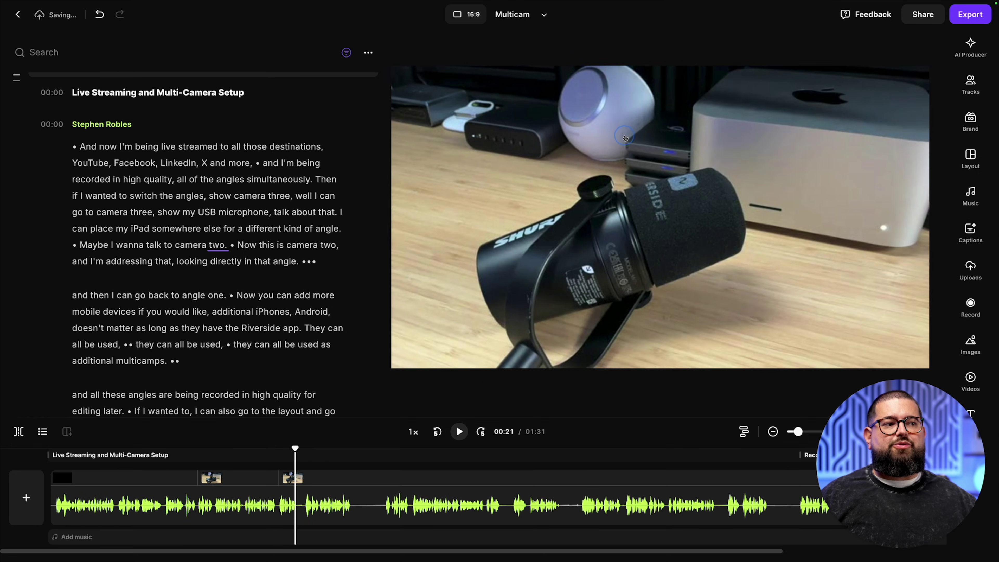
left_click(679, 213)
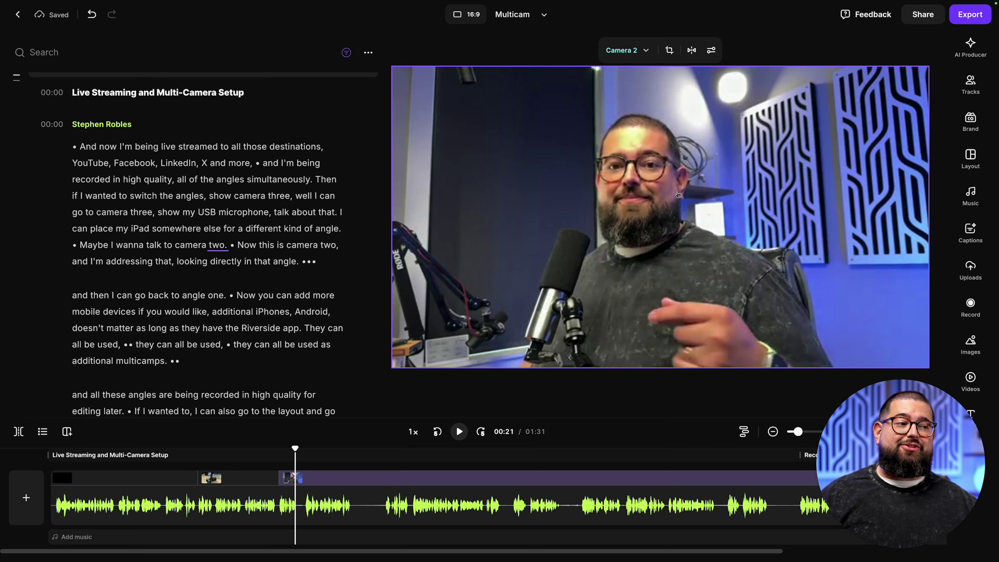
Crop the Camera 2 shot slightly closer and play the scene until just after "looking directly in that angle"
left_click(671, 50)
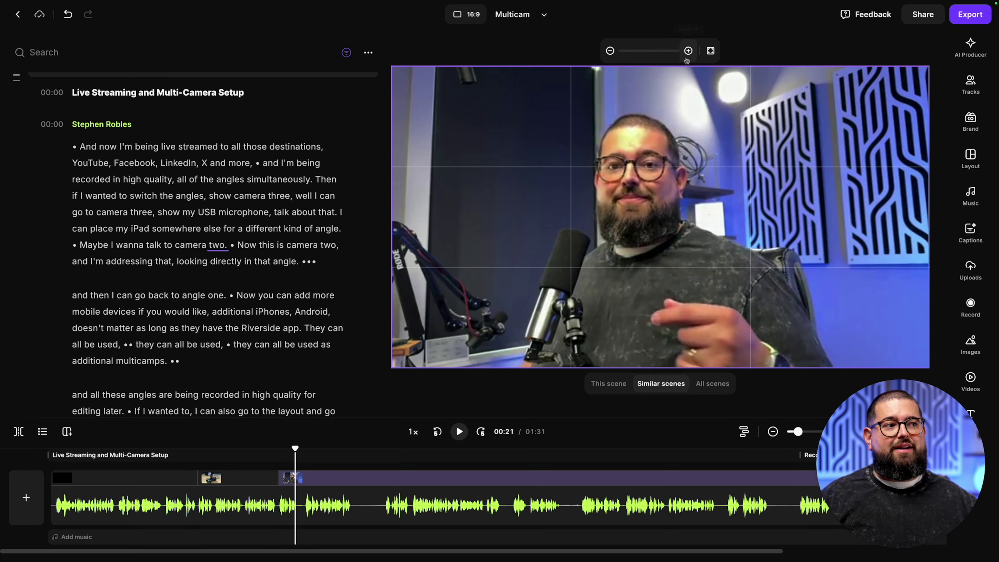
left_click(688, 51)
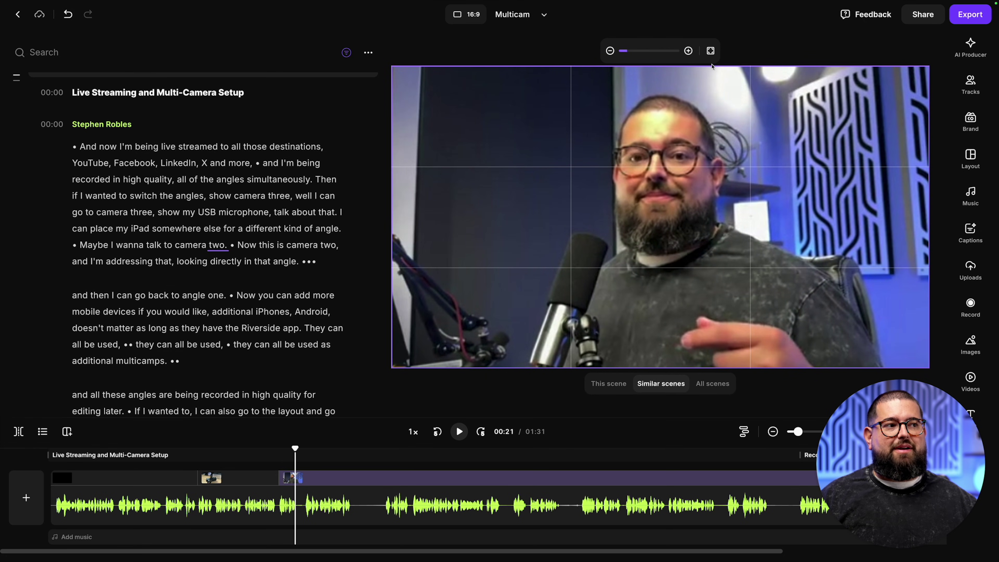
left_click(459, 431)
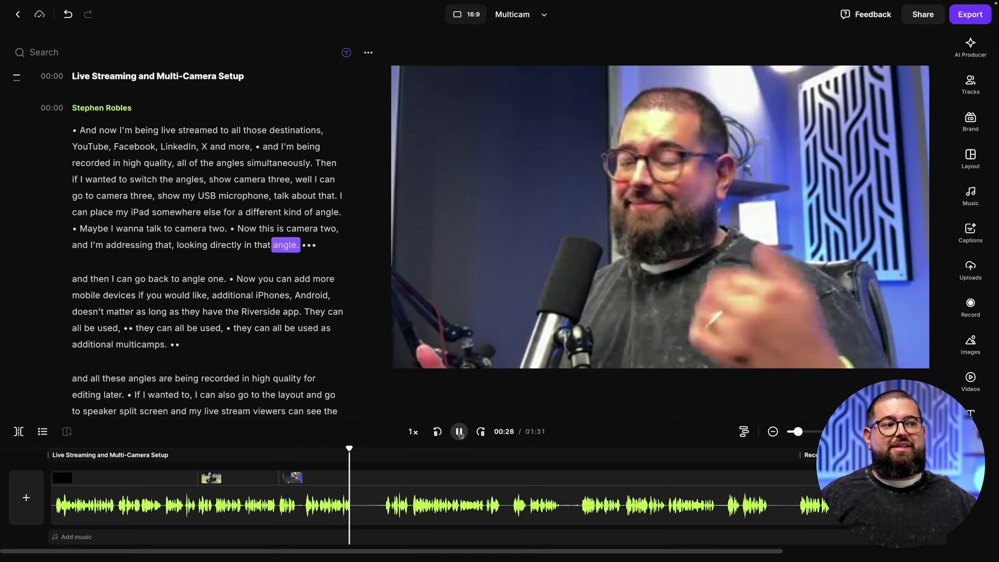
left_click(459, 431)
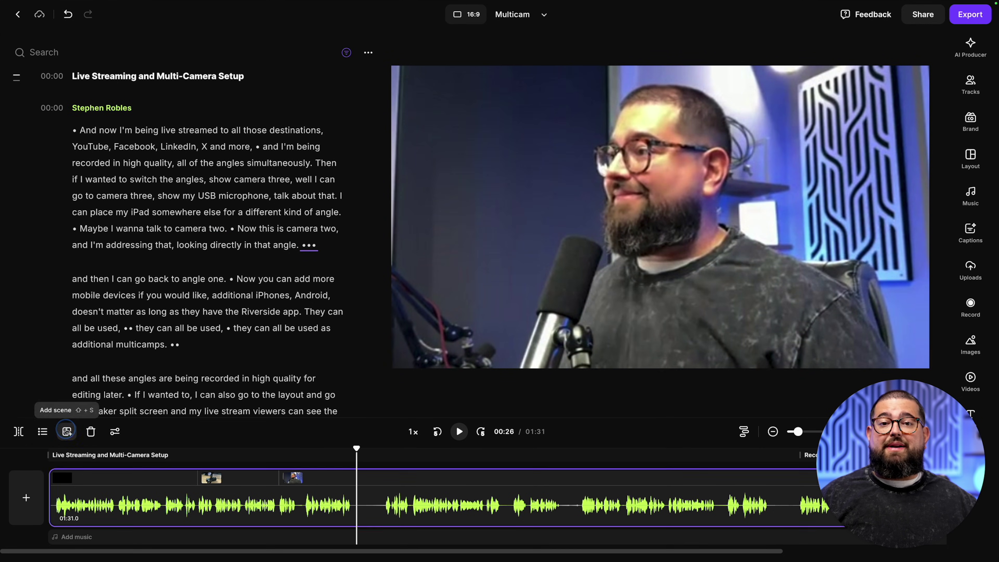
Add a scene right after "looking directly in that angle" that returns to the front camera, and play the edit through the camera changes
left_click(18, 432)
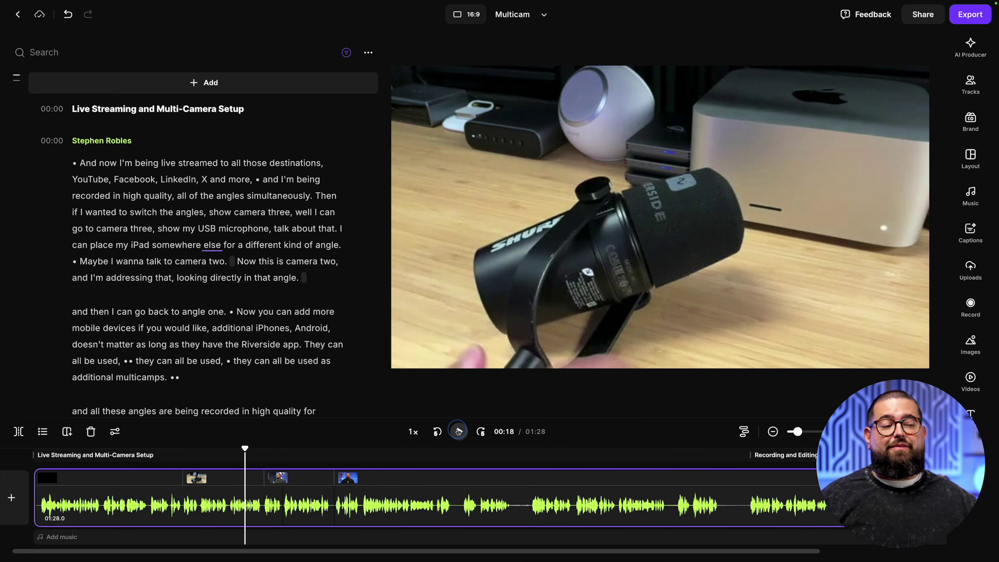
left_click(459, 432)
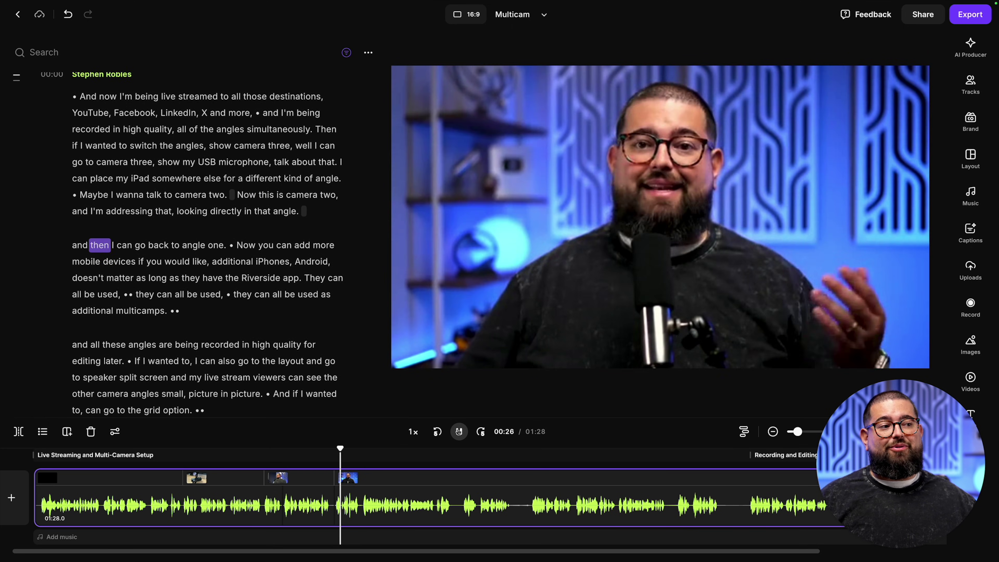
left_click(459, 432)
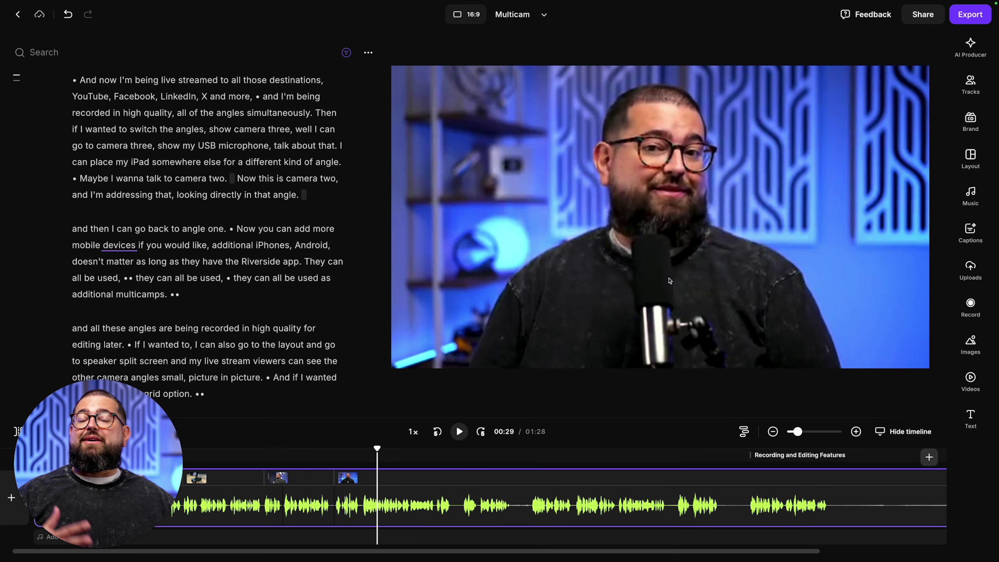
Remove all pauses from the Multicam edit and add captions in the purple-background preset with orange highlighted words
left_click(970, 46)
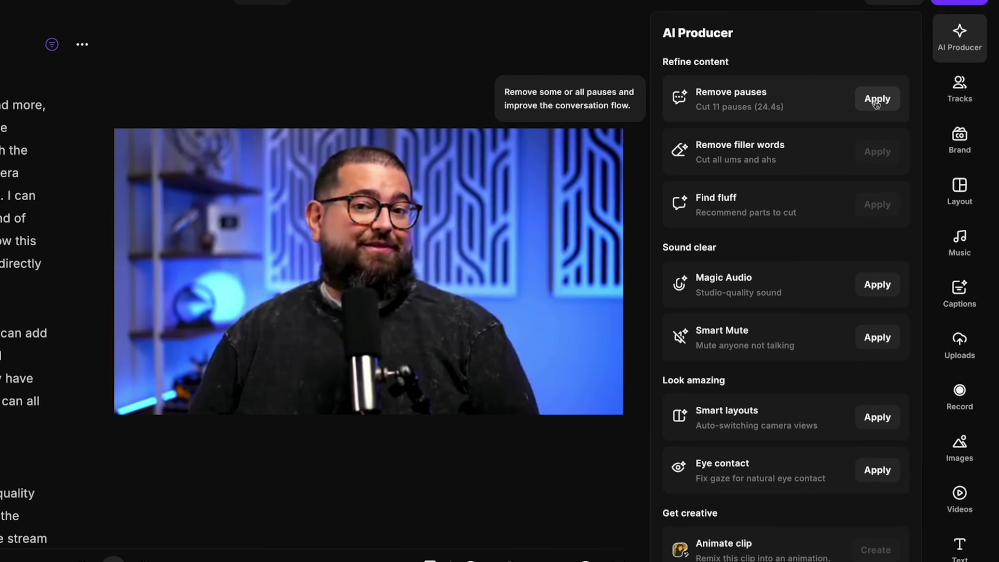
left_click(909, 92)
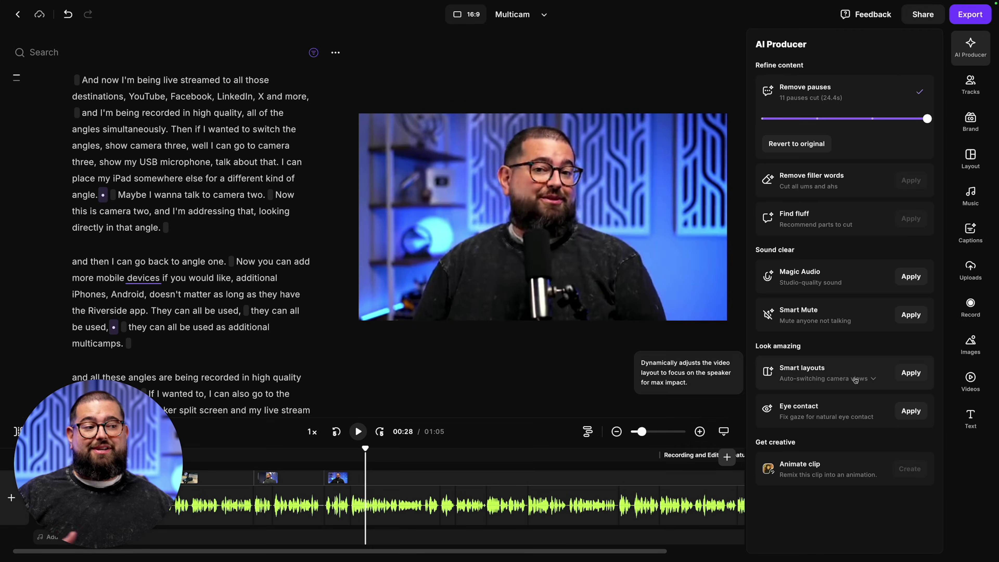
left_click(767, 558)
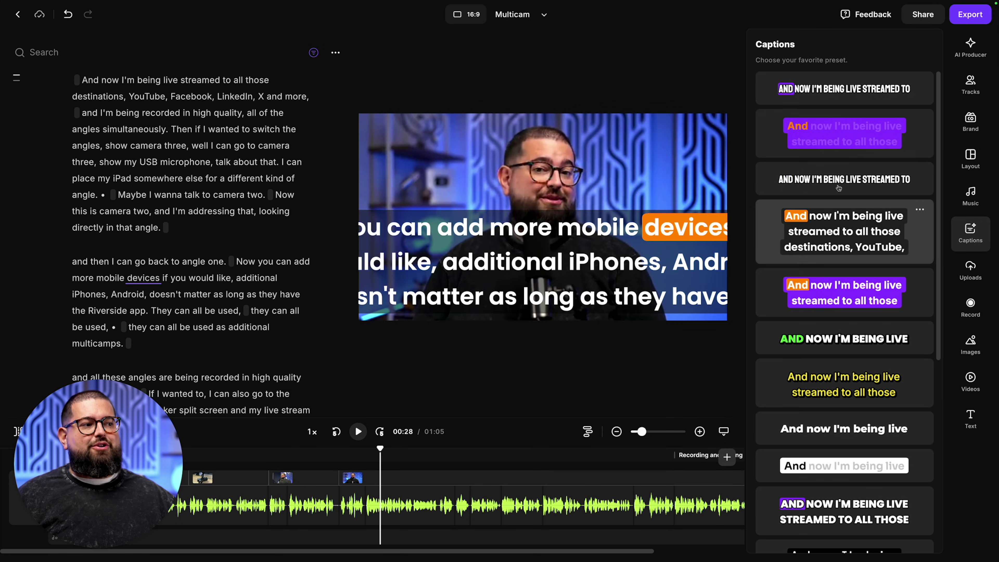
left_click(832, 132)
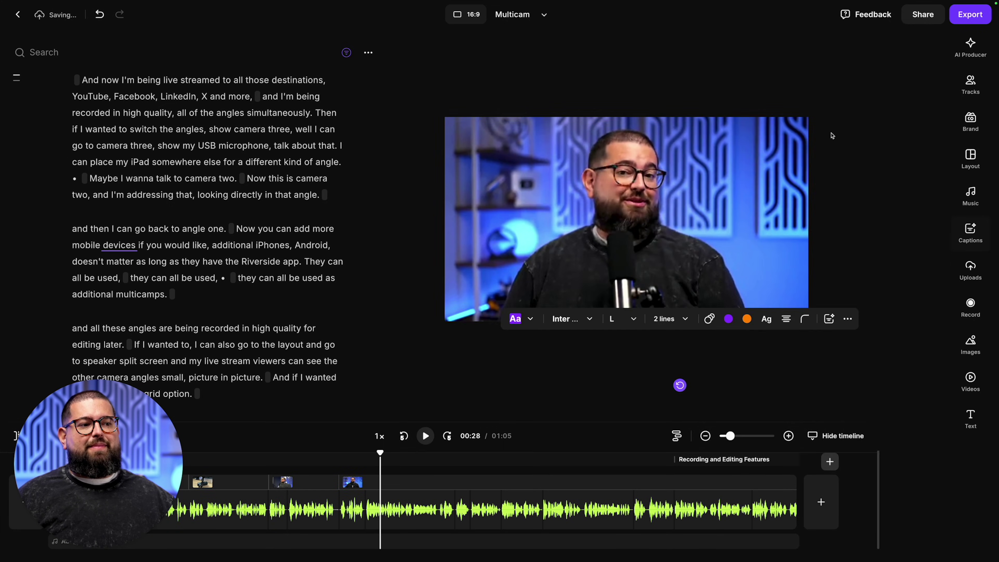
Look through the stock images and videos, the text styles and the brand design options available for the edit
left_click(971, 341)
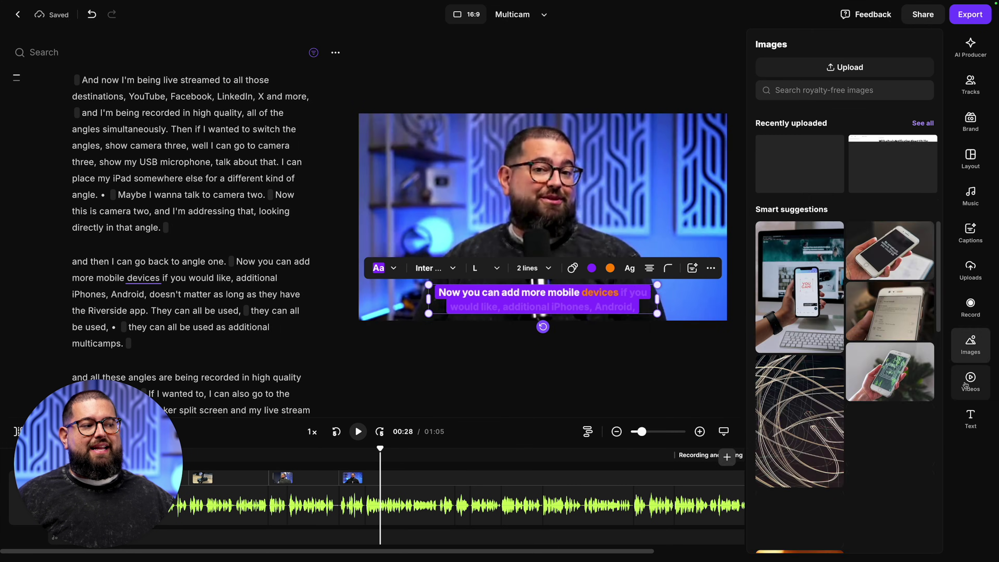
left_click(970, 388)
left_click(972, 419)
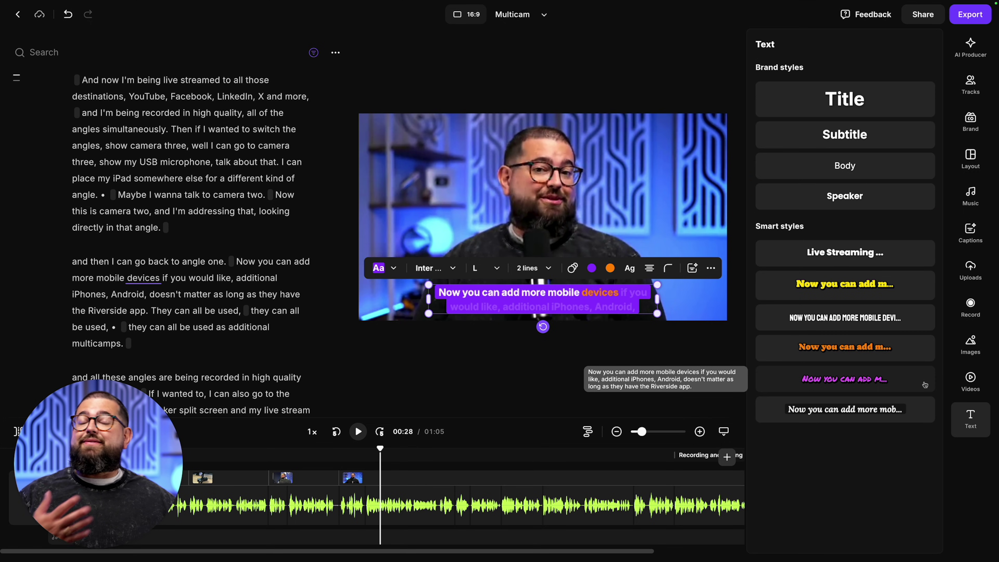
left_click(971, 122)
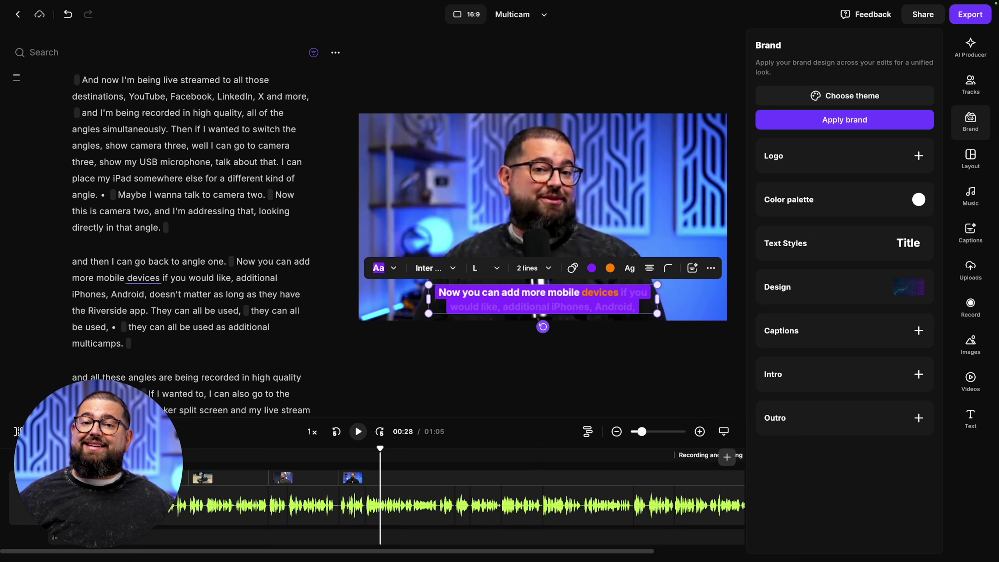
left_click(971, 120)
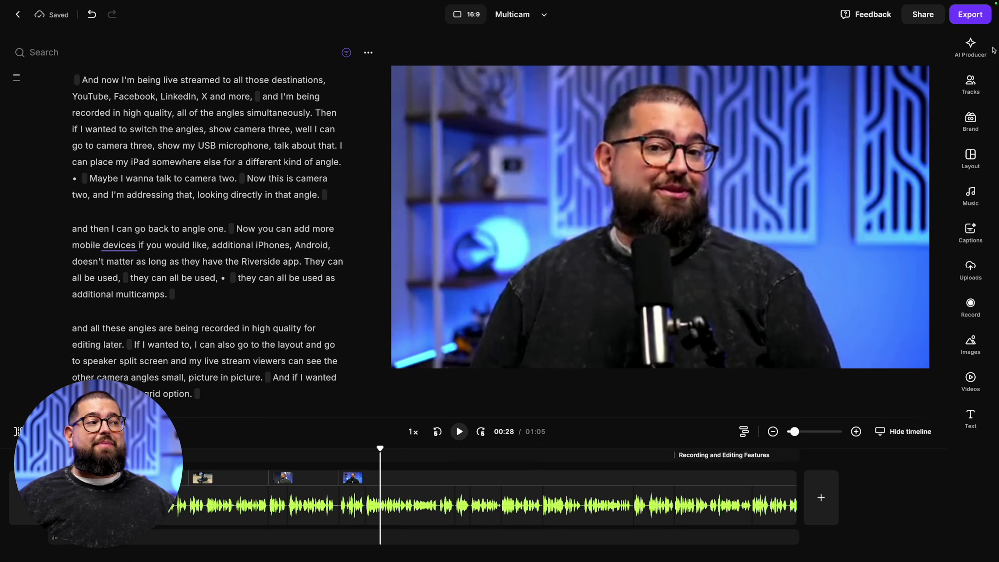
Open the Multicam edit's export options and review the video quality choices and the audio export settings
left_click(970, 15)
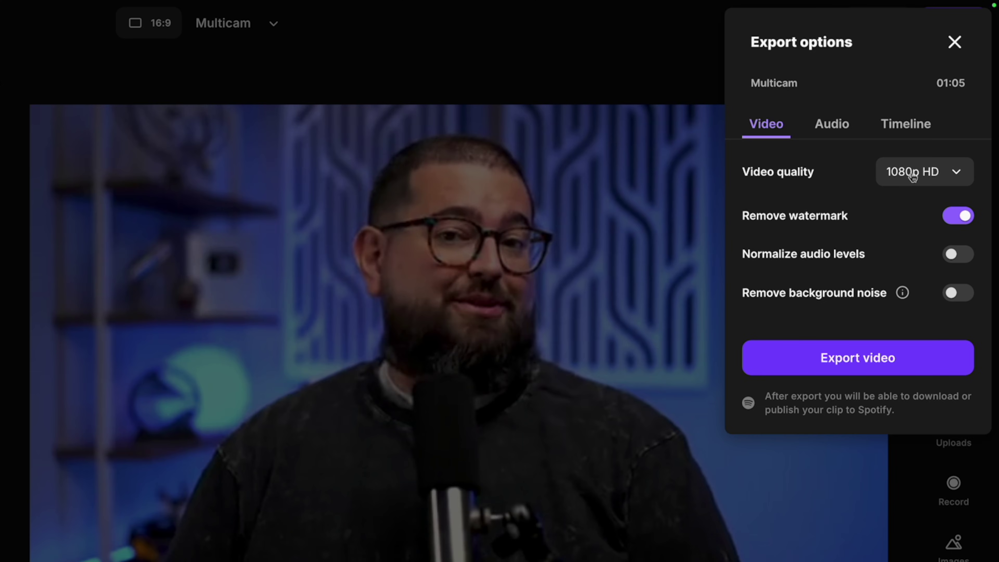
left_click(912, 175)
left_click(907, 280)
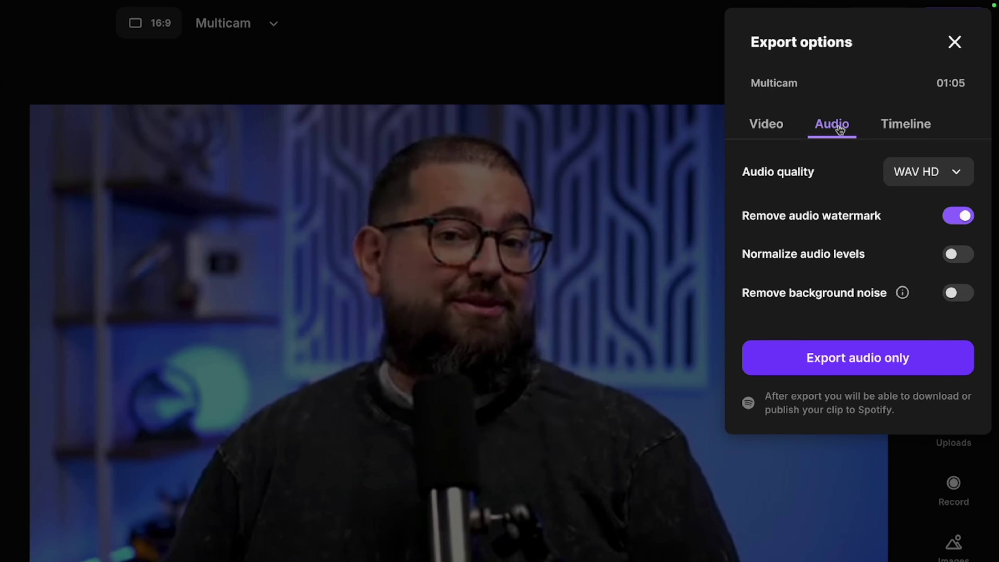
left_click(833, 362)
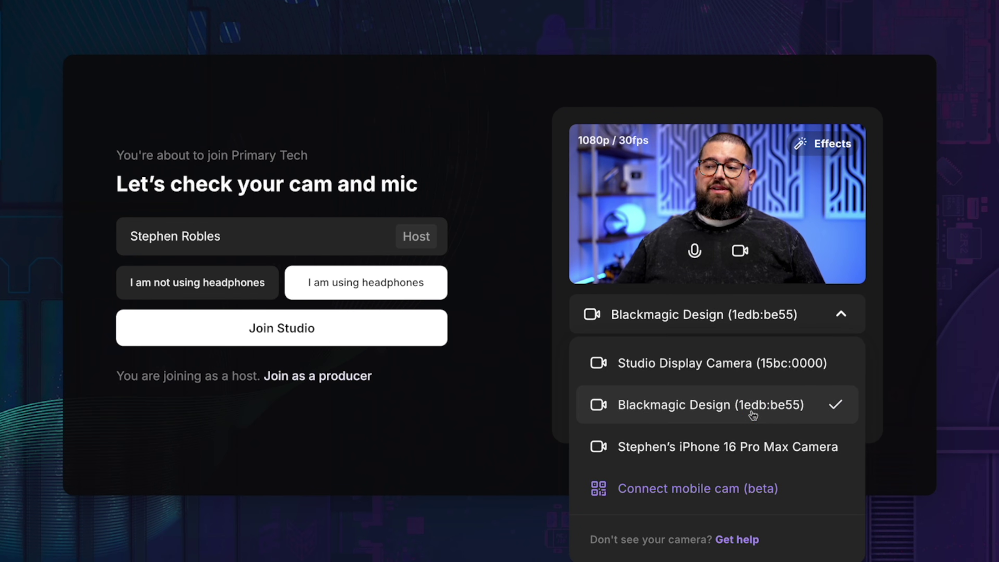
Join the studio with the Blackmagic Design camera, dismiss the invitation prompt and record the Video Switcher session
left_click(665, 359)
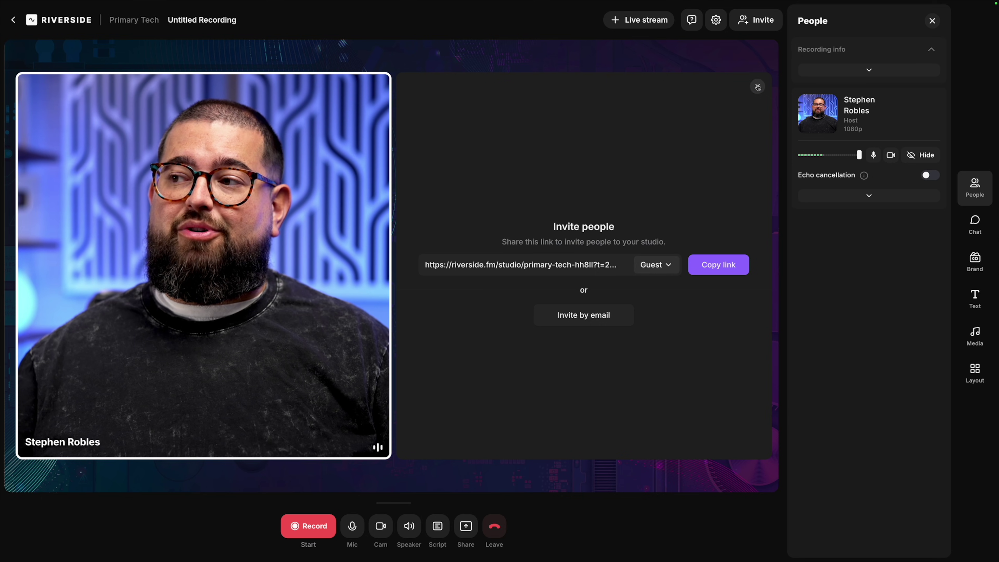
left_click(754, 85)
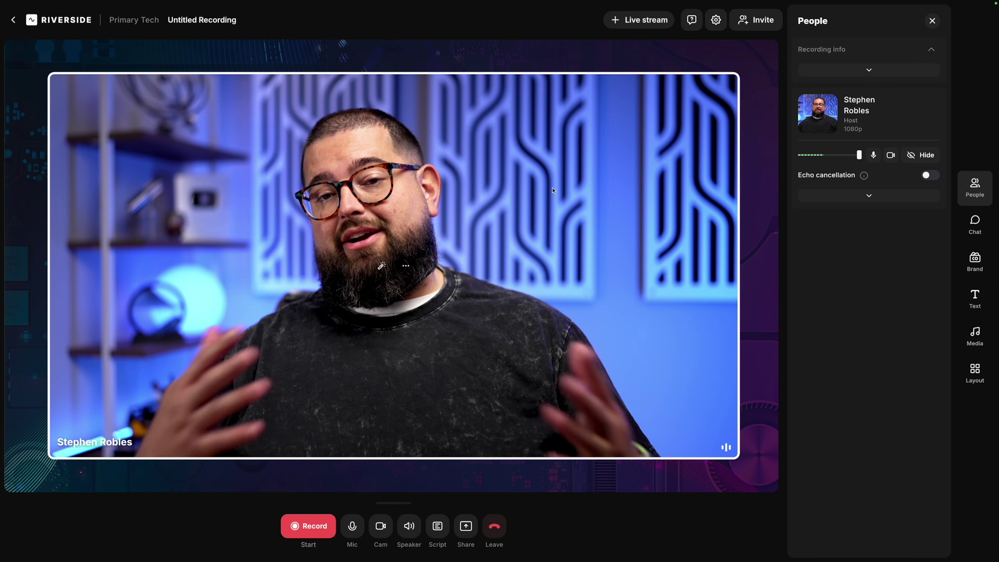
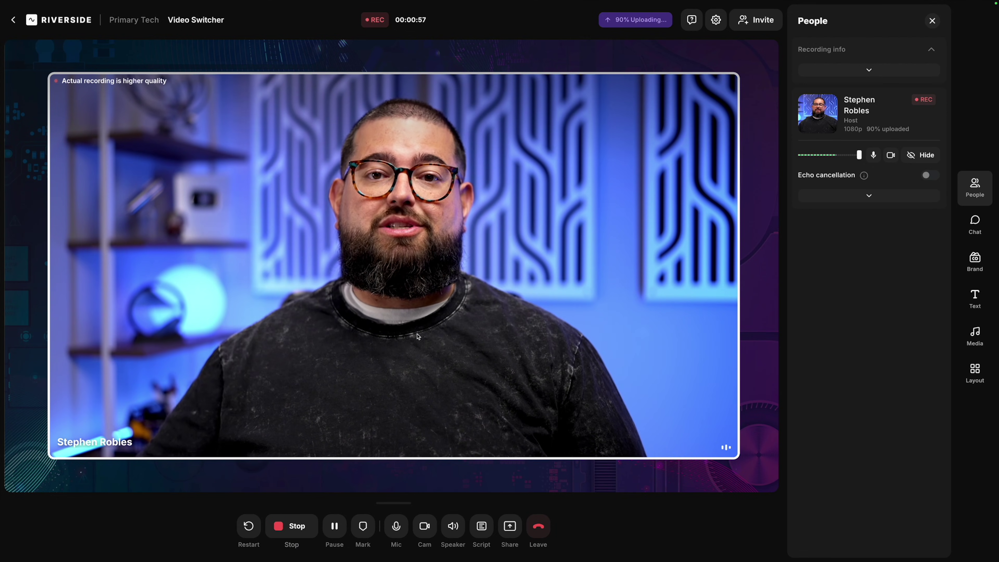
left_click(292, 526)
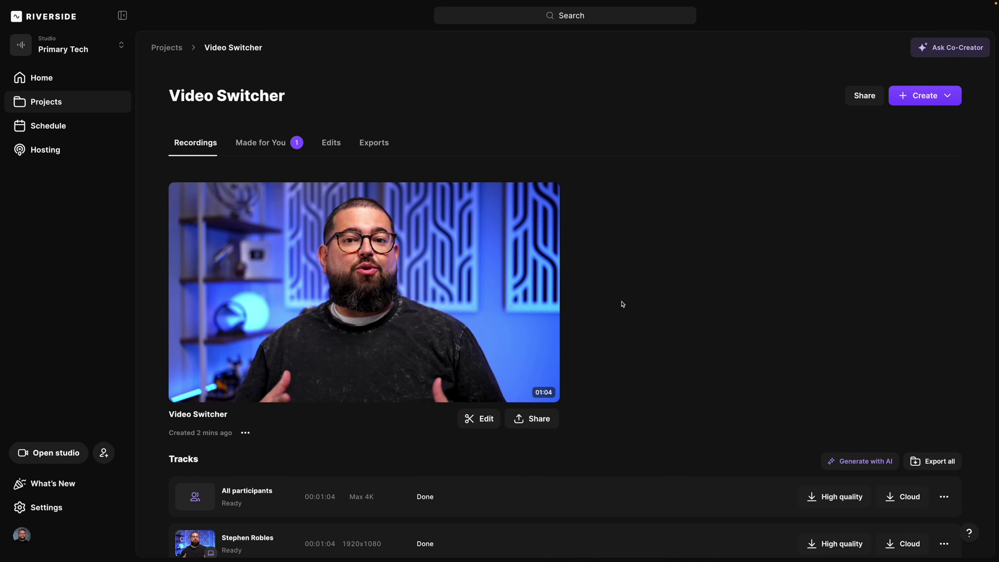
Examine the Video Switcher recording's tracks and the high-quality download formats offered for the host's track
scroll(752, 418, "down", 2)
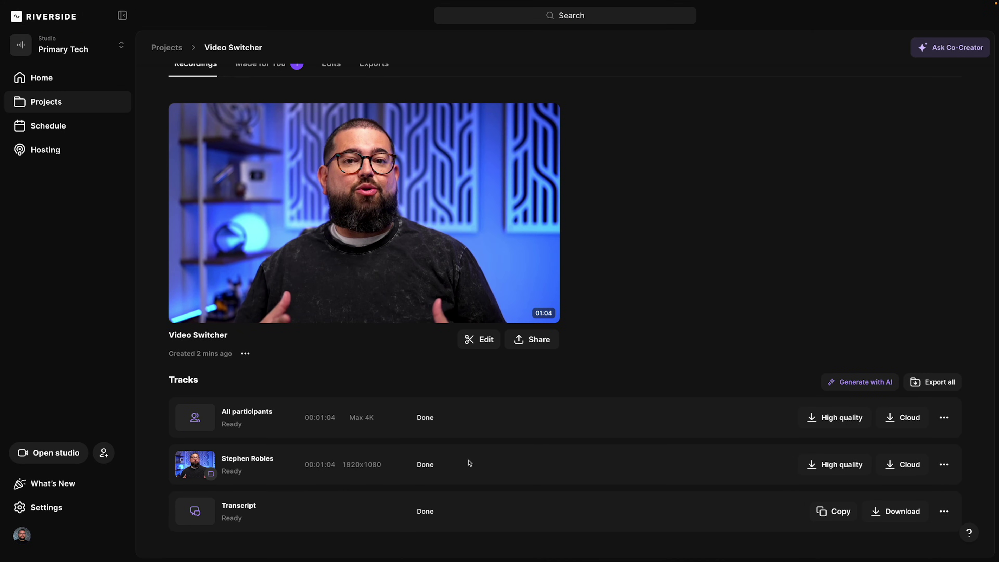
left_click(837, 461)
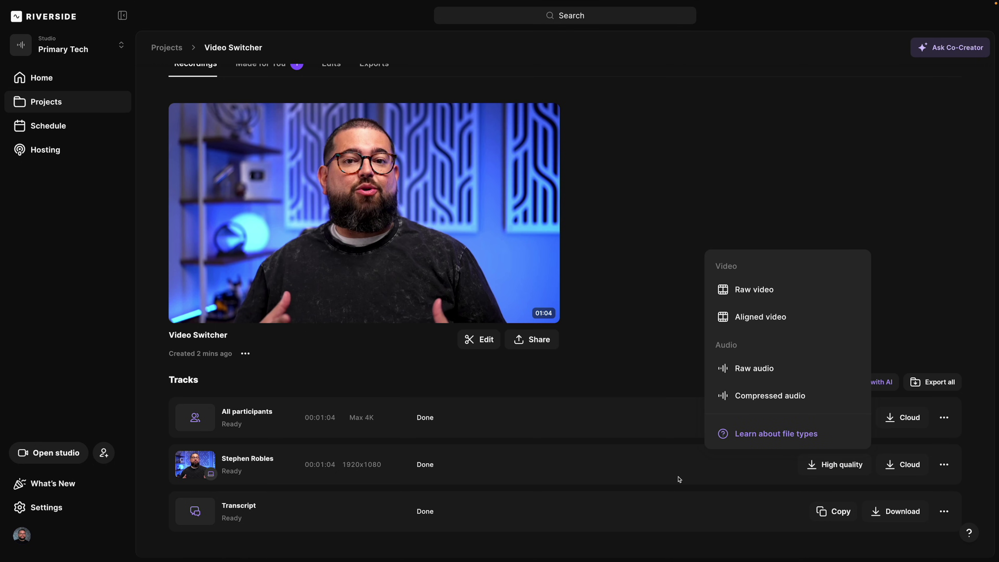
left_click(608, 479)
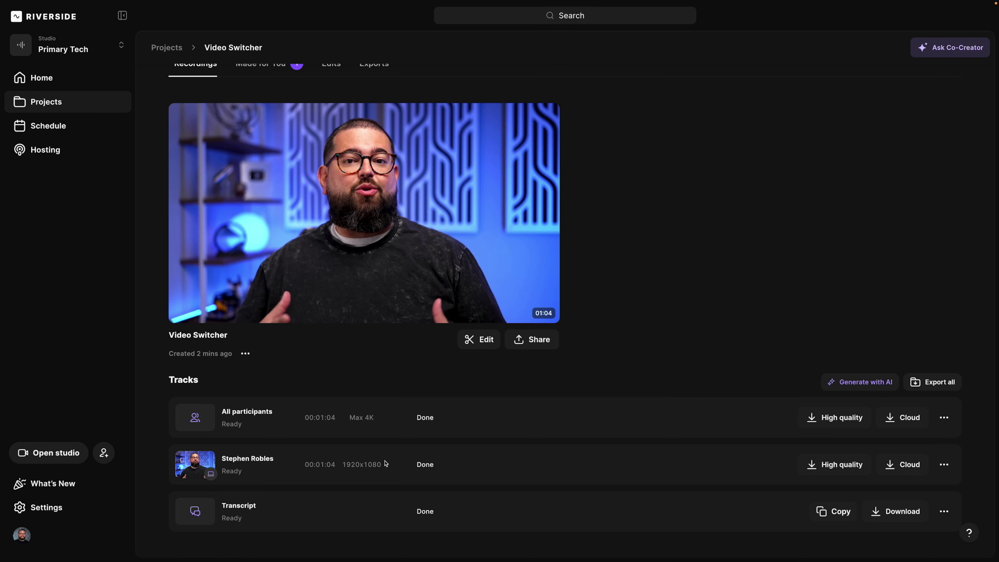
scroll(636, 323, "up", 3)
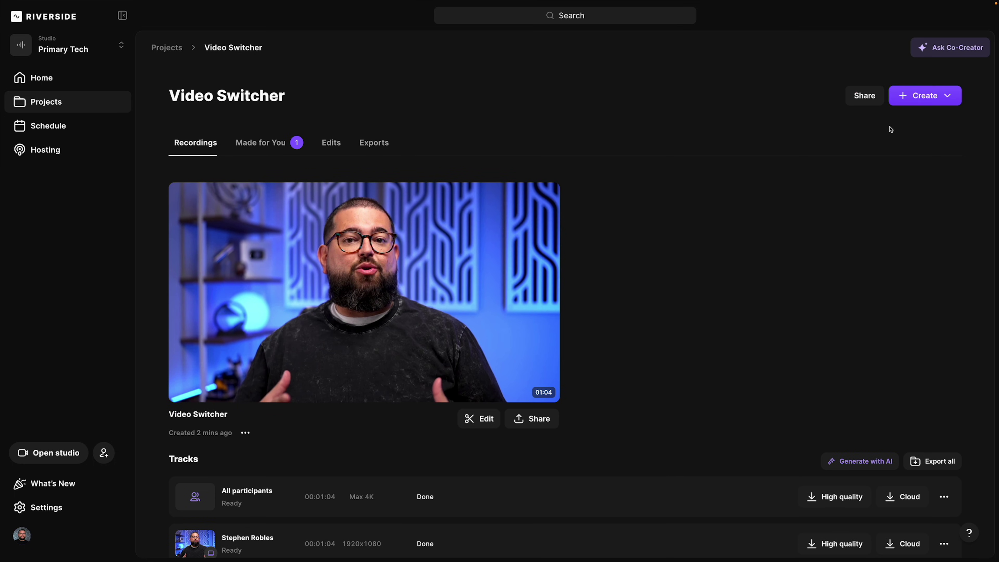
Create an edit from the Video Switcher recording and play back its camera changes
left_click(915, 105)
left_click(895, 194)
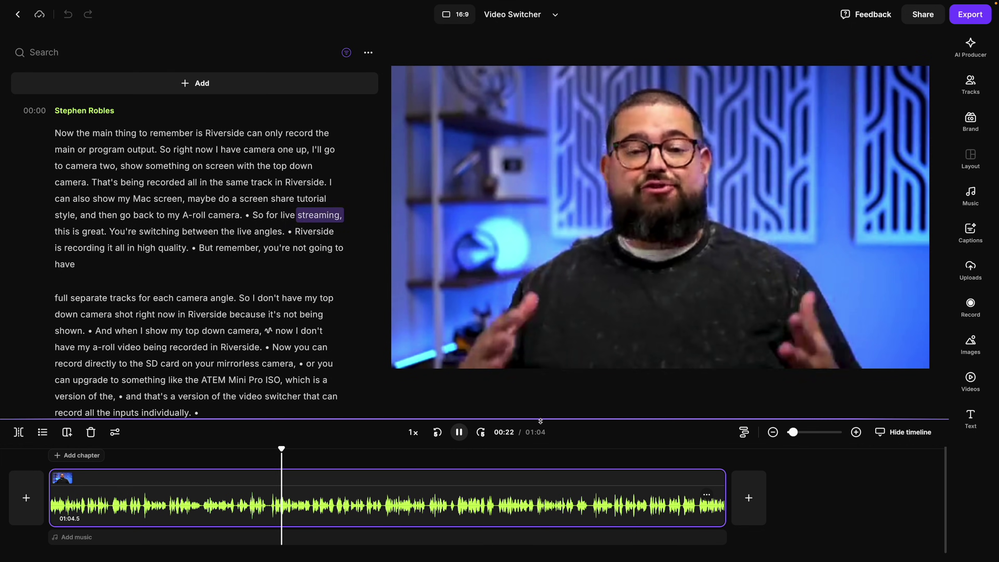
left_click(458, 433)
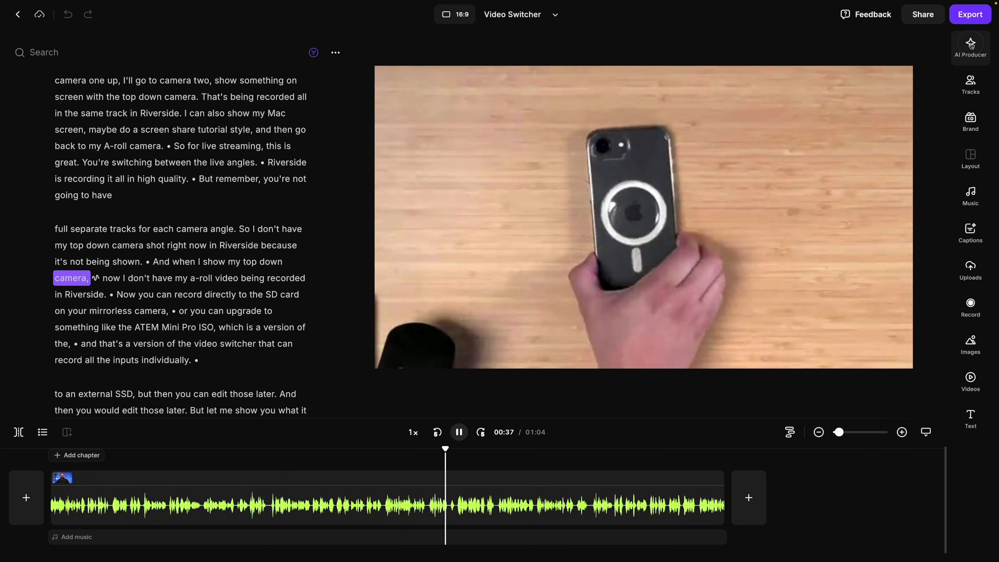
Remove all pauses and filler words from the Video Switcher edit with AI Producer
left_click(972, 46)
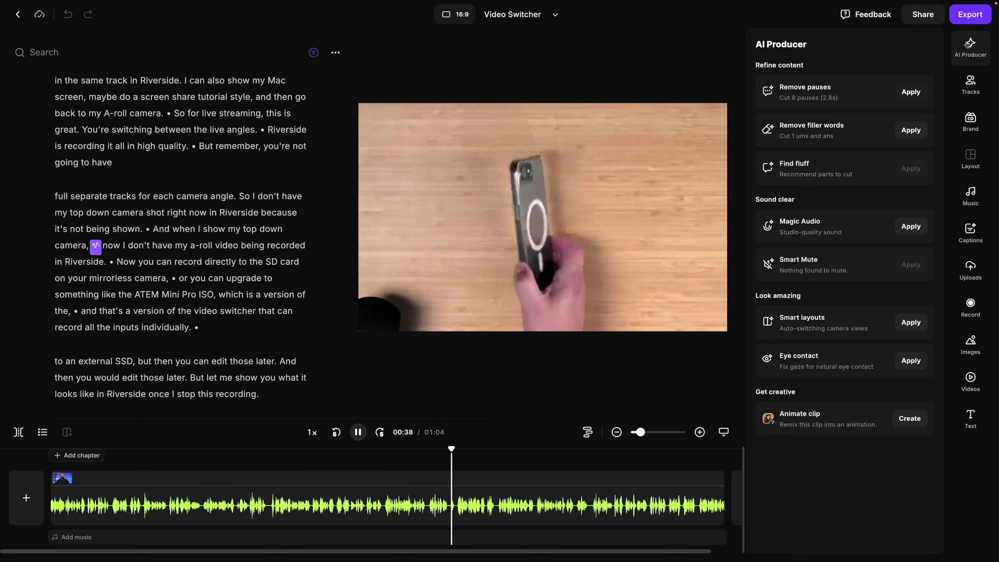
left_click(904, 92)
left_click(910, 169)
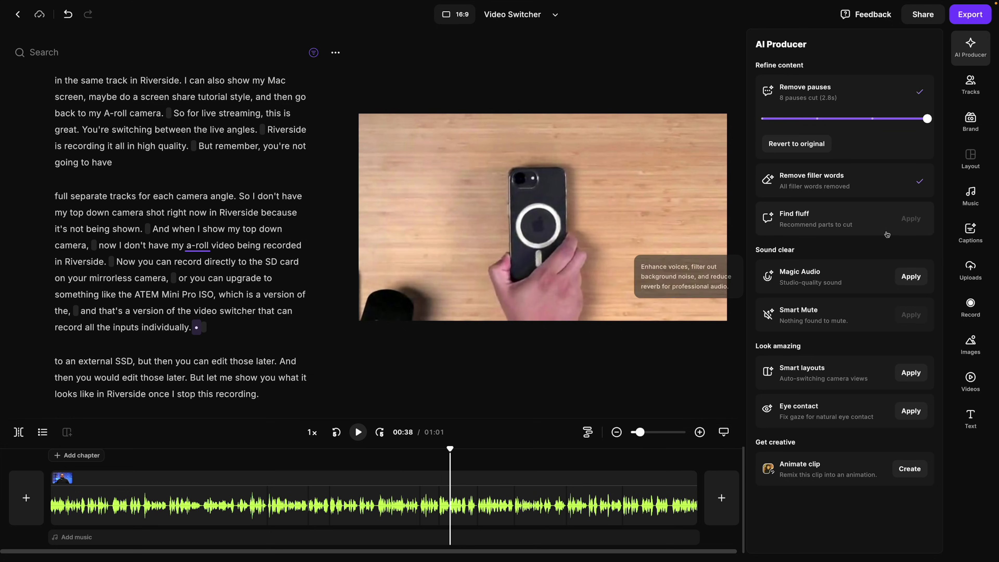
Look through the music, images and videos that can be added to the Video Switcher edit
left_click(975, 193)
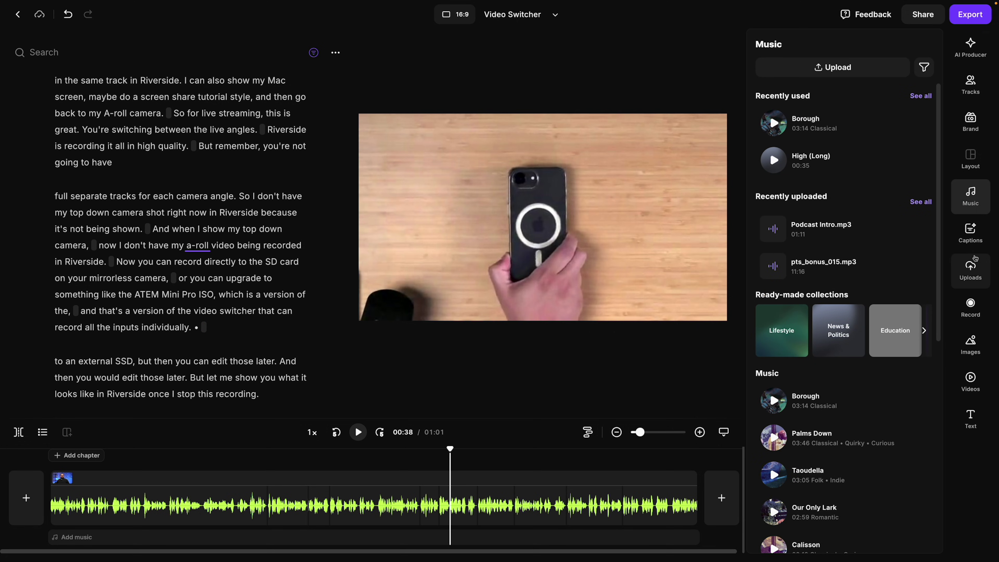
left_click(971, 343)
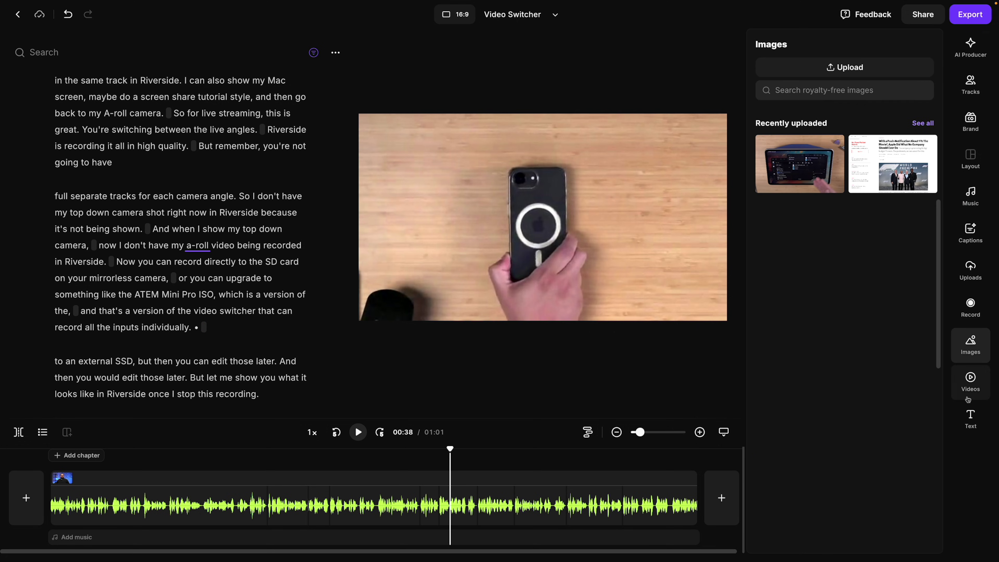
left_click(971, 384)
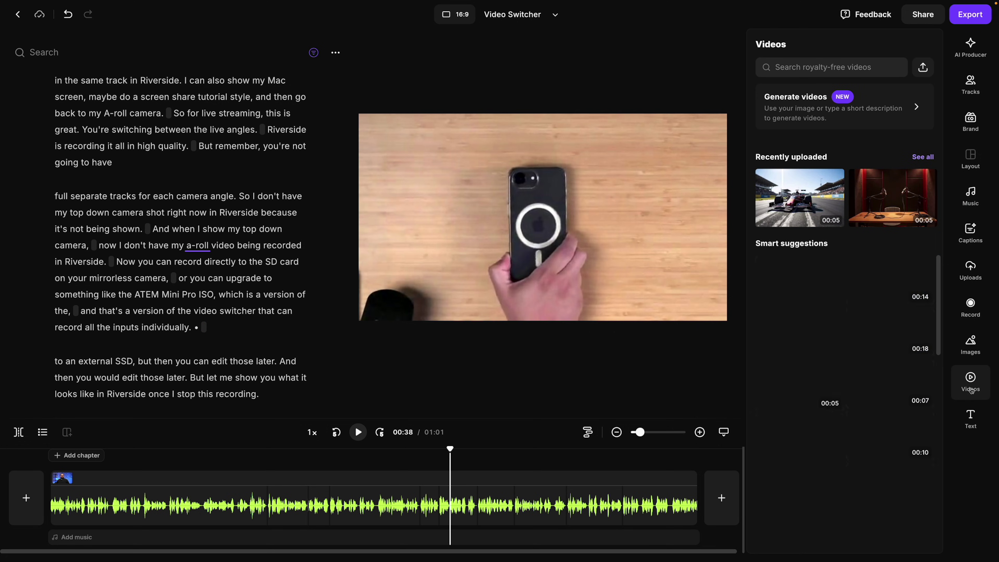